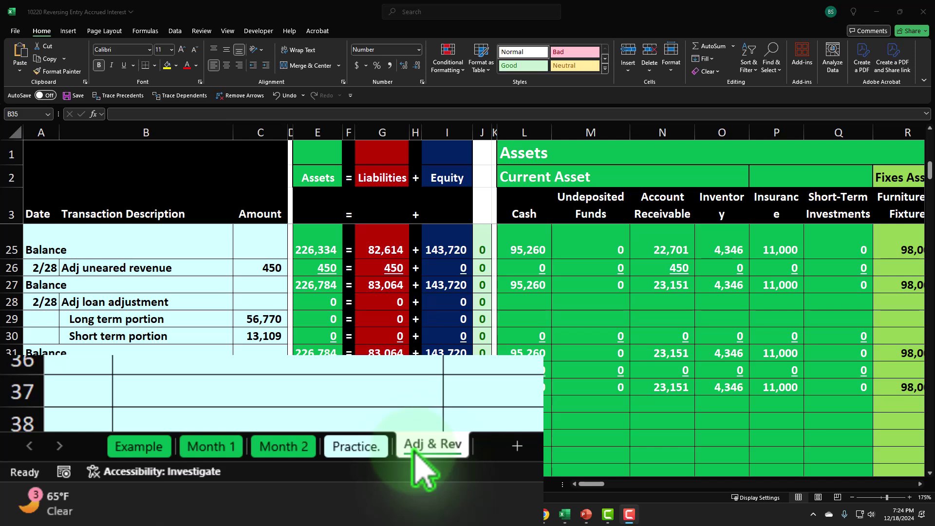
Step: Open the Example sheet and examine the 3/1 interest expense reversal and its amount in row 35
{"action": "left_click", "coordinate": [141, 448]}
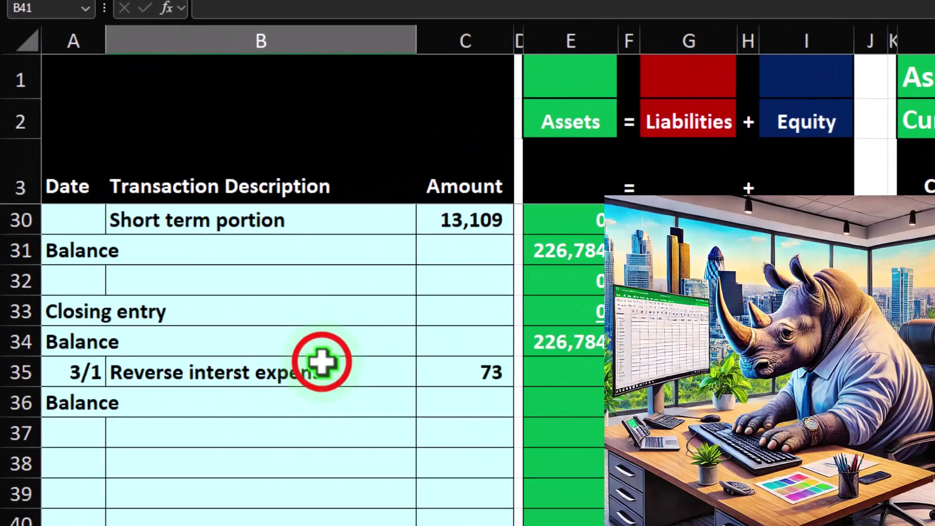
{"action": "left_click", "coordinate": [180, 312]}
{"action": "left_click", "coordinate": [477, 373]}
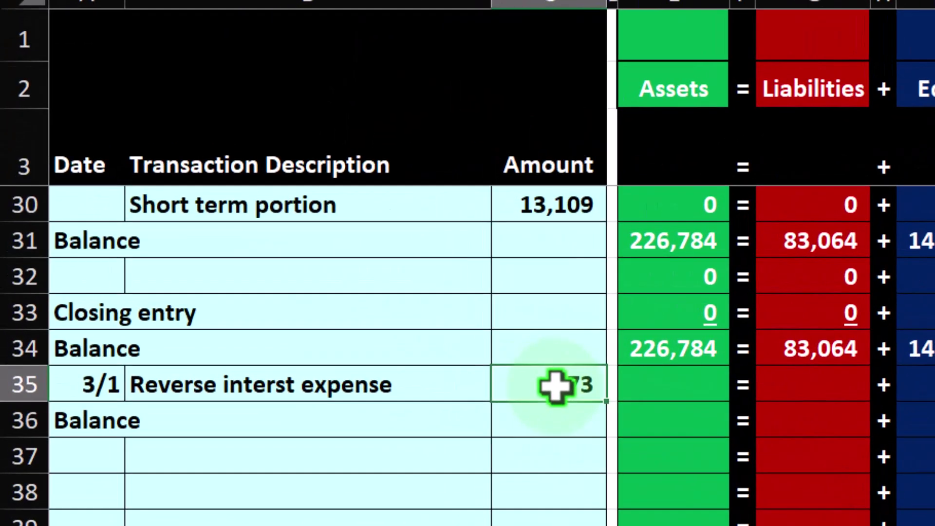
{"action": "left_click", "coordinate": [363, 386]}
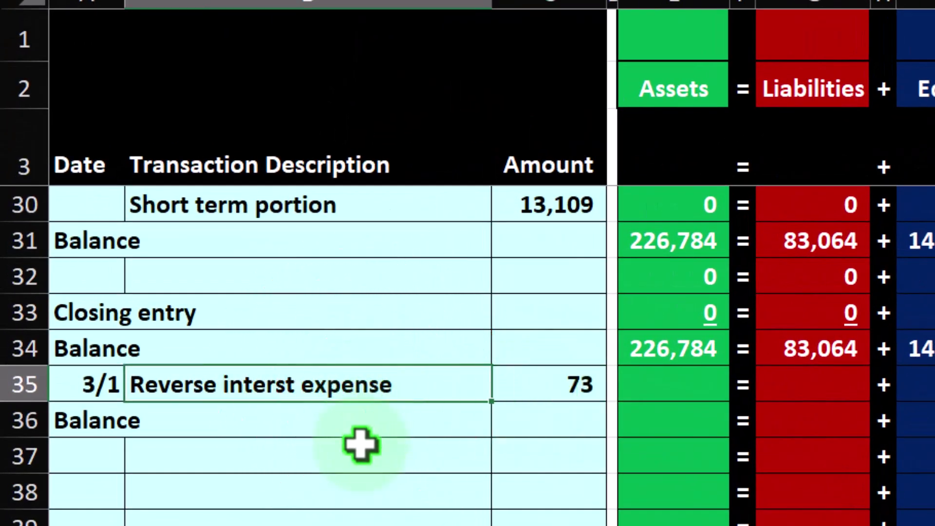
Step: Examine the date, description and amount of the 2/28 accrued interest adjustment in row 5 of the Example sheet
{"action": "scroll", "coordinate": [346, 443], "scroll_direction": "up", "scroll_amount": 3}
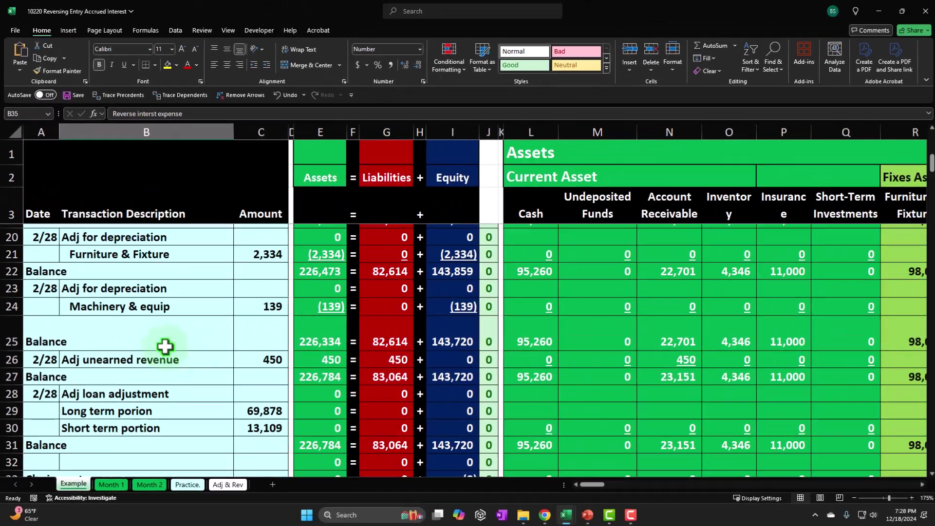
{"action": "scroll", "coordinate": [165, 347], "scroll_direction": "up", "scroll_amount": 5}
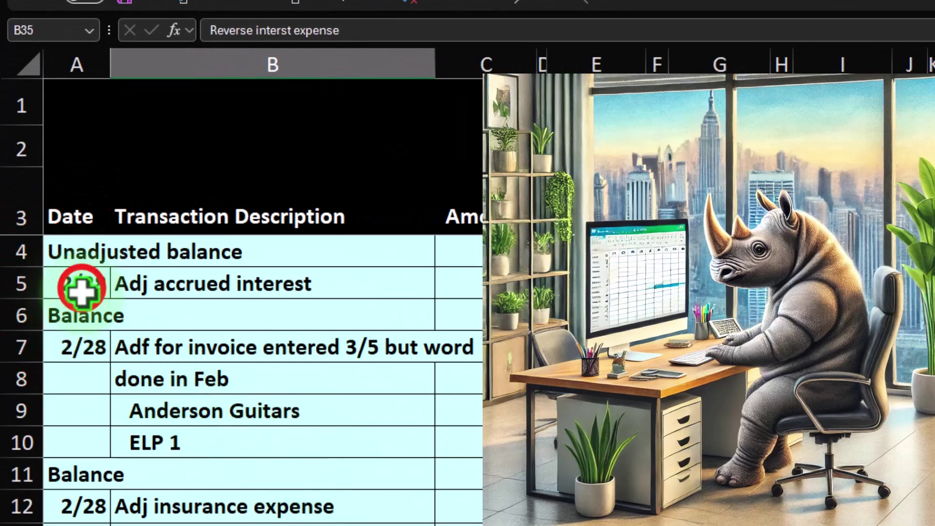
{"action": "left_click", "coordinate": [65, 273]}
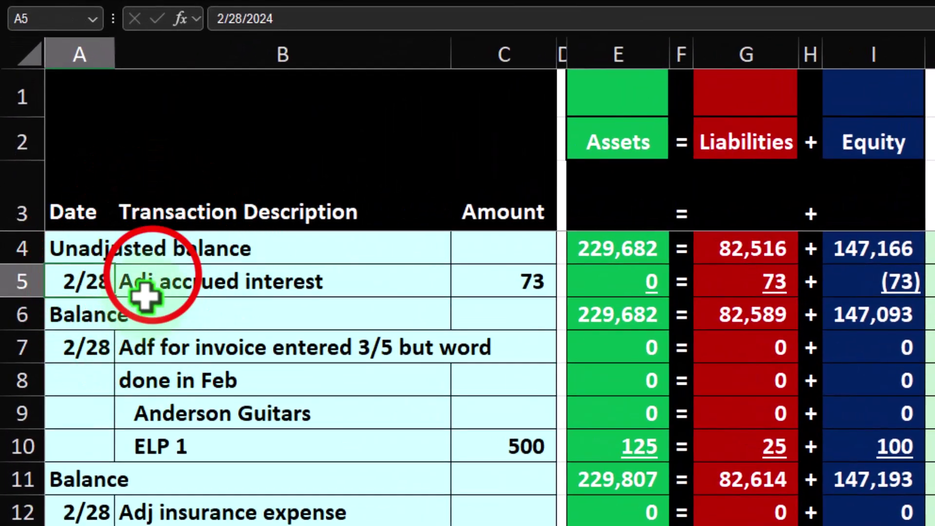
{"action": "left_click", "coordinate": [147, 273]}
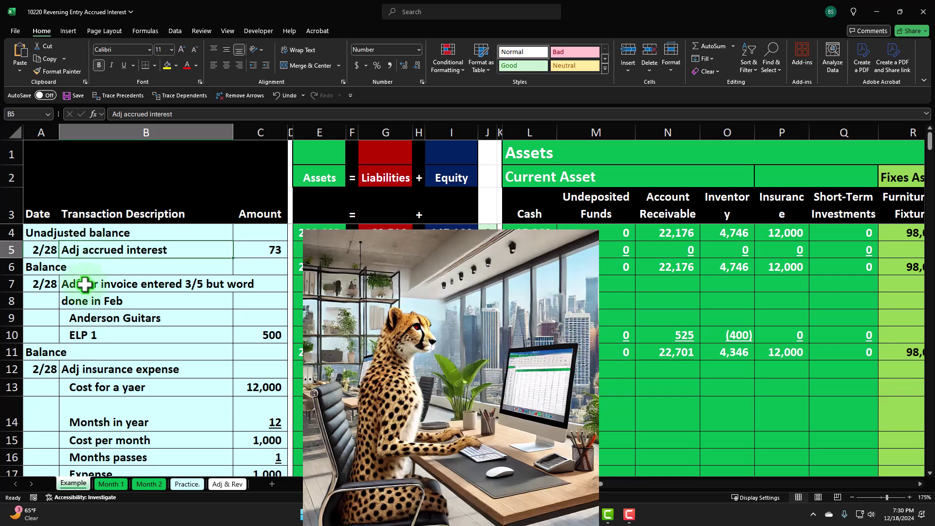
{"action": "scroll", "coordinate": [85, 287], "scroll_direction": "down", "scroll_amount": 6}
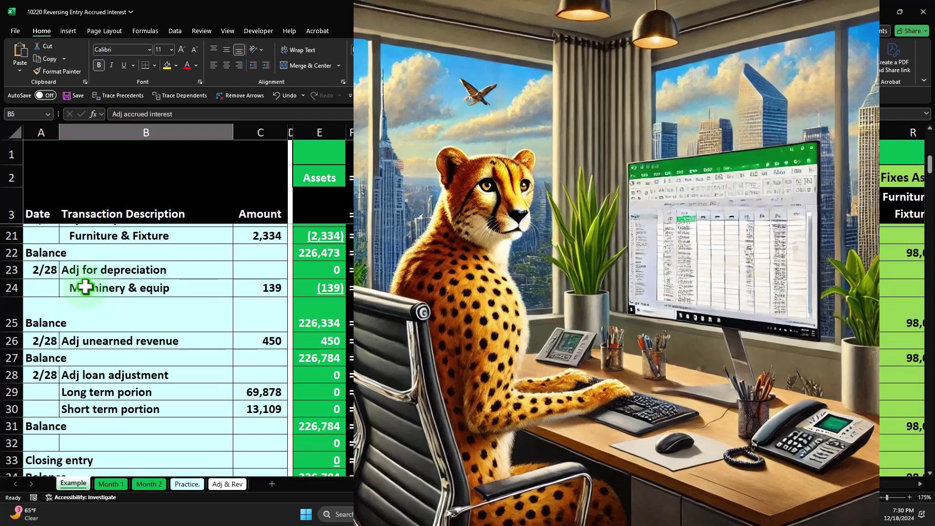
{"action": "scroll", "coordinate": [85, 288], "scroll_direction": "up", "scroll_amount": 6}
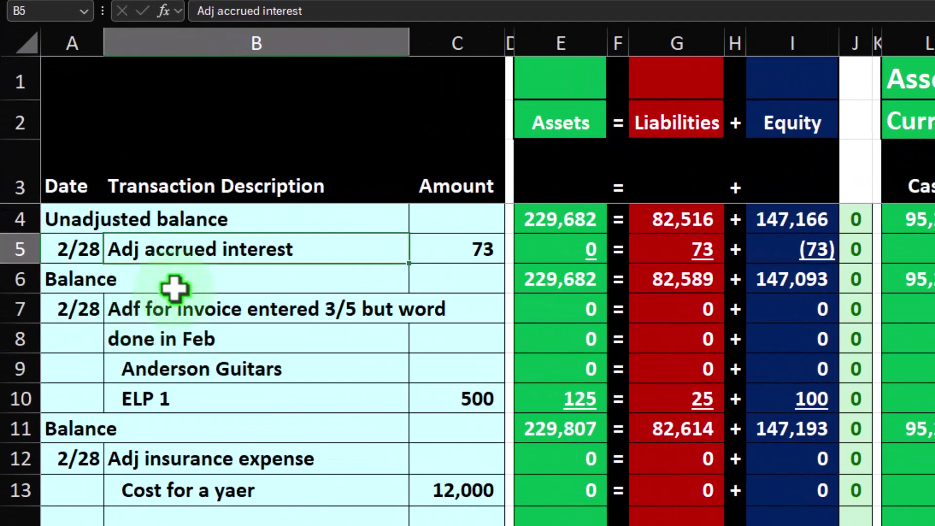
{"action": "left_click_drag", "start_coordinate": [72, 245], "coordinate": [418, 241]}
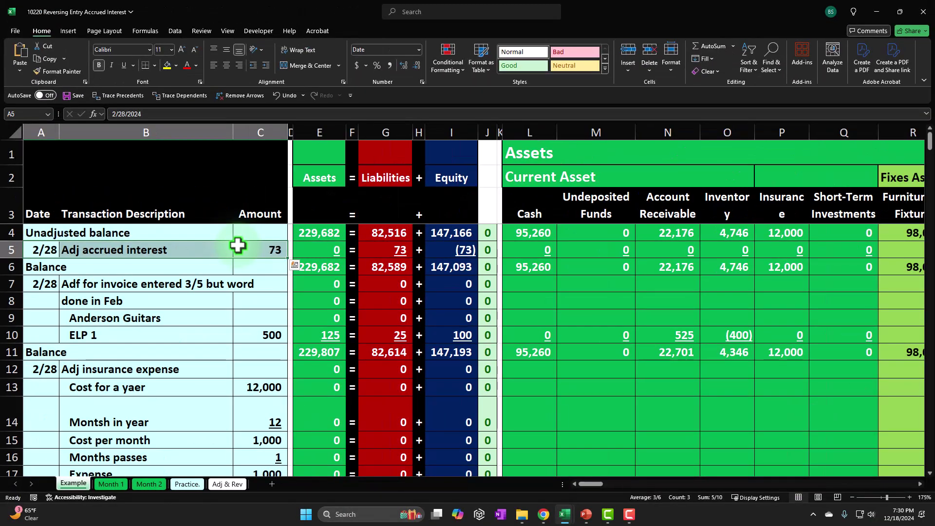
Step: On the Adj & Rev sheet, fill the date cell A5 of the accrued interest adjustment with yellow
{"action": "scroll", "coordinate": [270, 383], "scroll_direction": "down", "scroll_amount": 4}
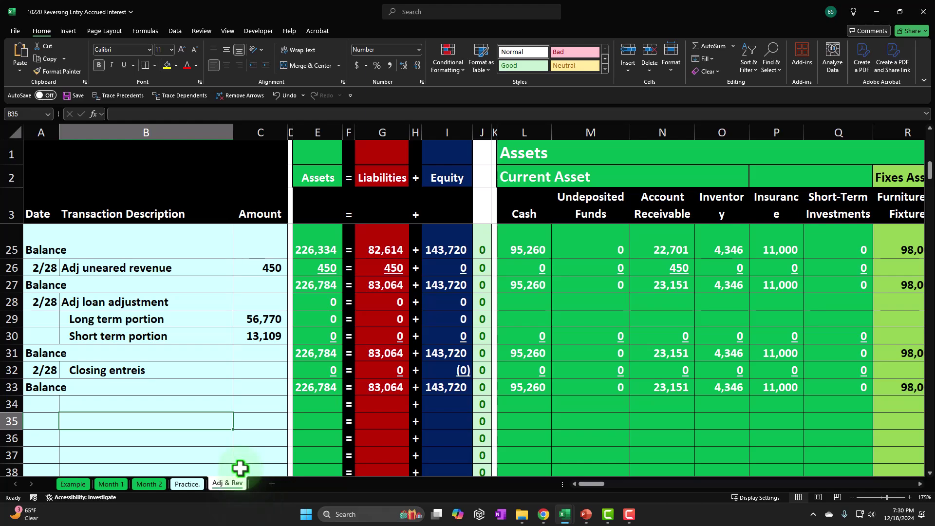
{"action": "scroll", "coordinate": [130, 390], "scroll_direction": "up", "scroll_amount": 6}
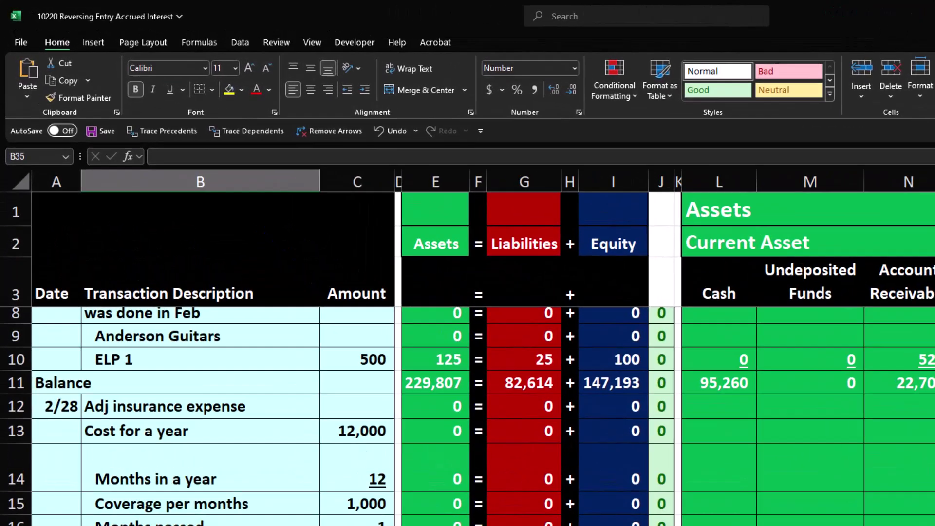
{"action": "scroll", "coordinate": [126, 438], "scroll_direction": "up", "scroll_amount": 2}
{"action": "left_click", "coordinate": [52, 343]}
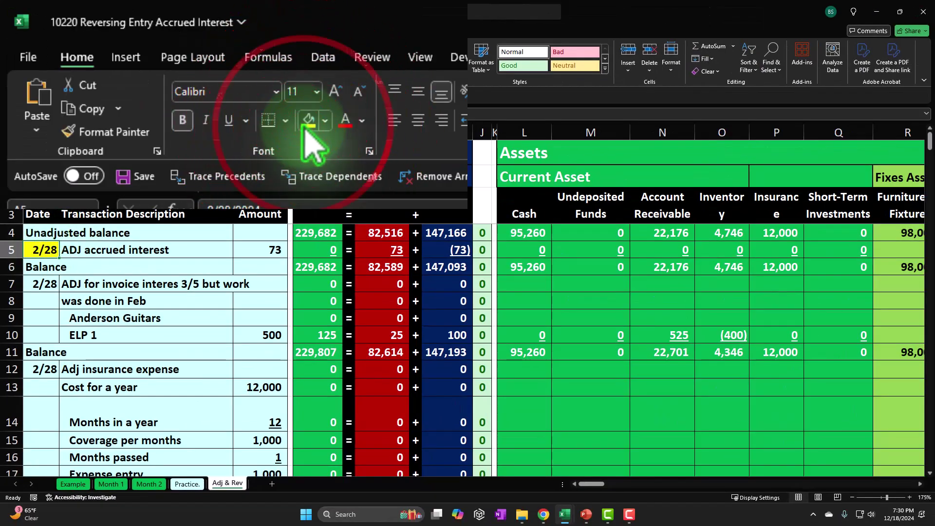
Step: Enter the date 3/1 and the description "Reerse acctrued interest" in row 34, beneath the balance following the closing entries
{"action": "scroll", "coordinate": [130, 247], "scroll_direction": "down", "scroll_amount": 7}
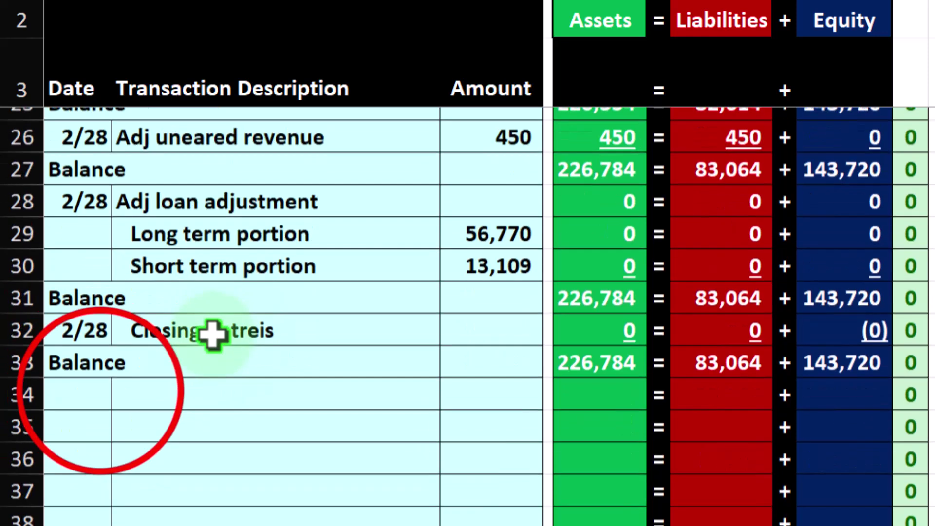
{"action": "left_click", "coordinate": [99, 390]}
{"action": "type", "text": "3/1"}
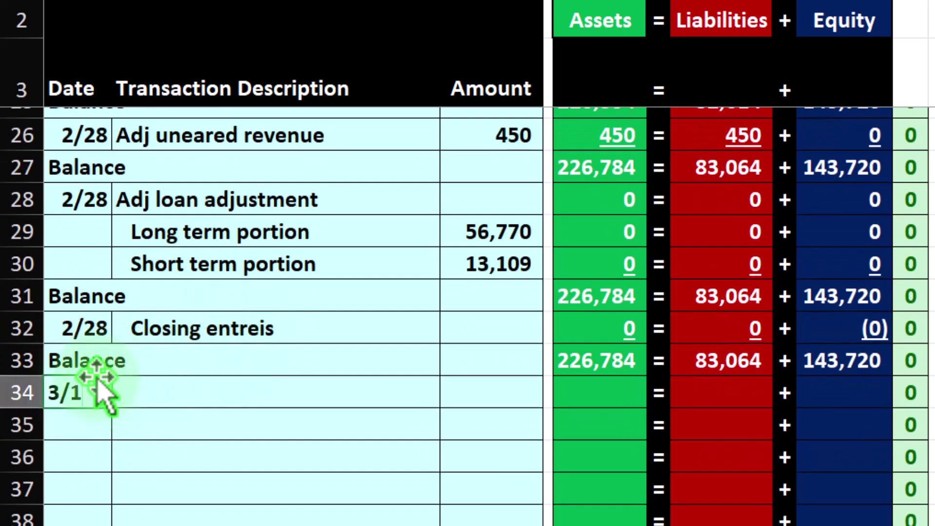
{"action": "key", "text": "Return"}
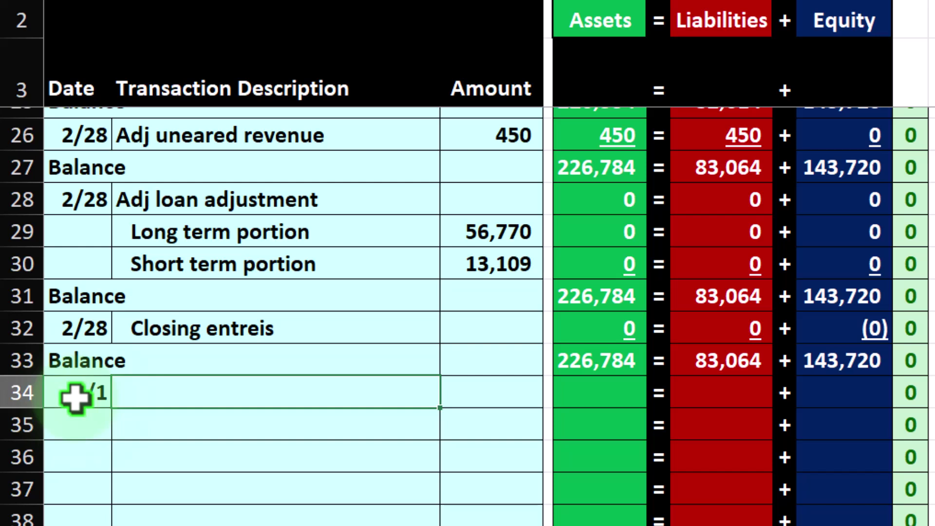
{"action": "type", "text": "eers"}
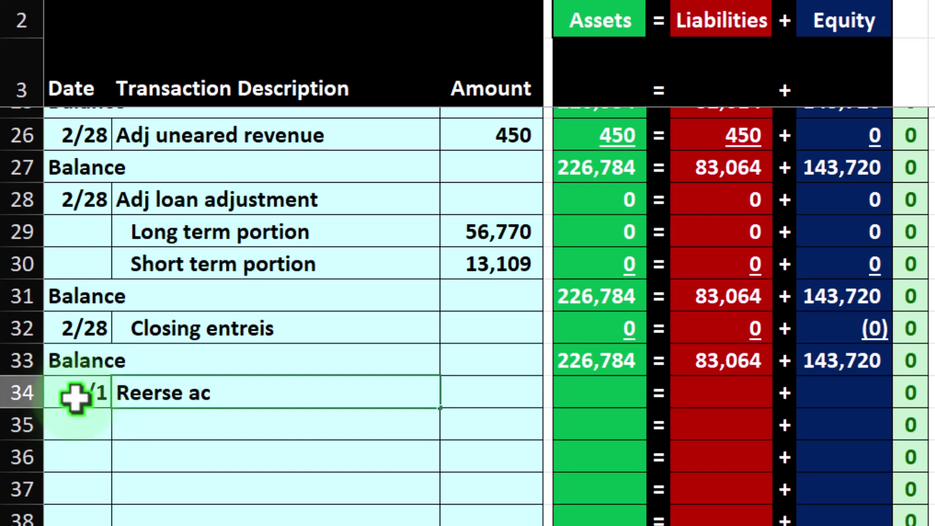
{"action": "type", "text": "e acctrued in"}
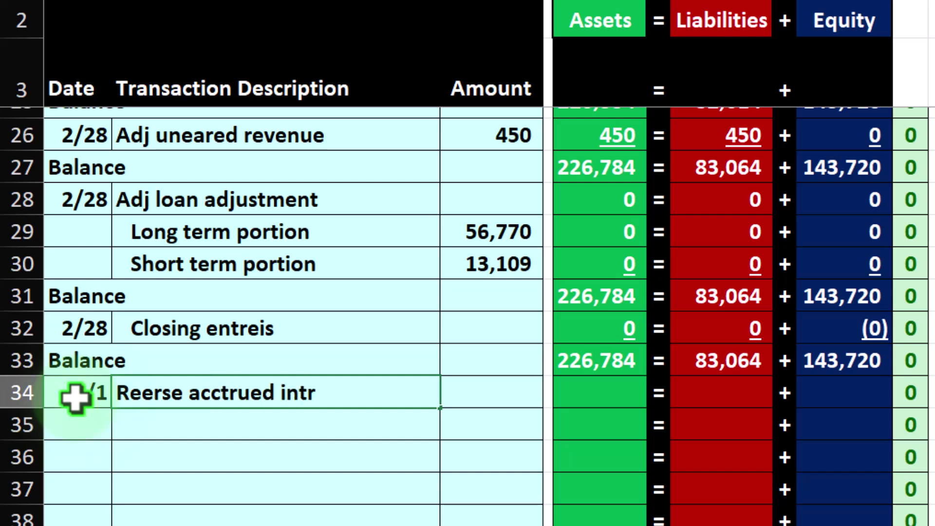
{"action": "type", "text": "terest"}
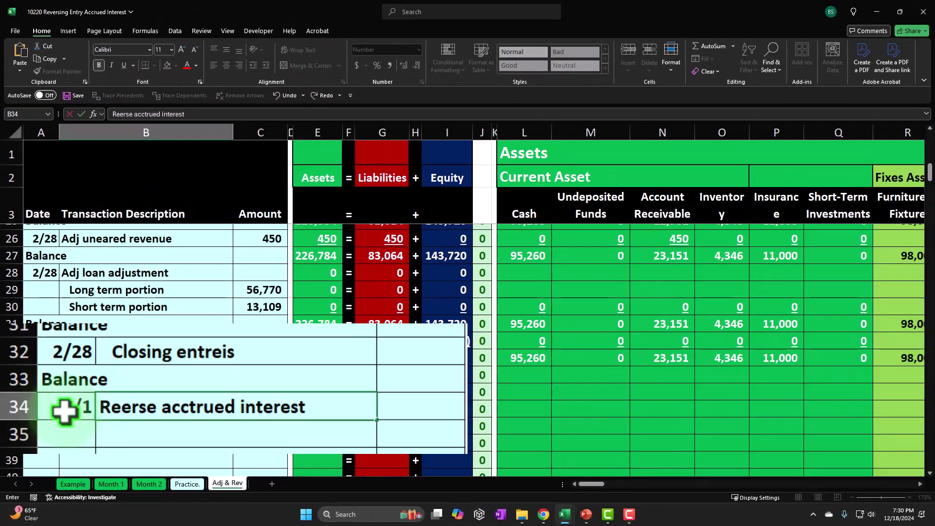
{"action": "key", "text": "Return"}
Step: Fill the date cell A34 with yellow and correct the description in B34 to "Reverse acctrued interest"
{"action": "left_click", "coordinate": [41, 375]}
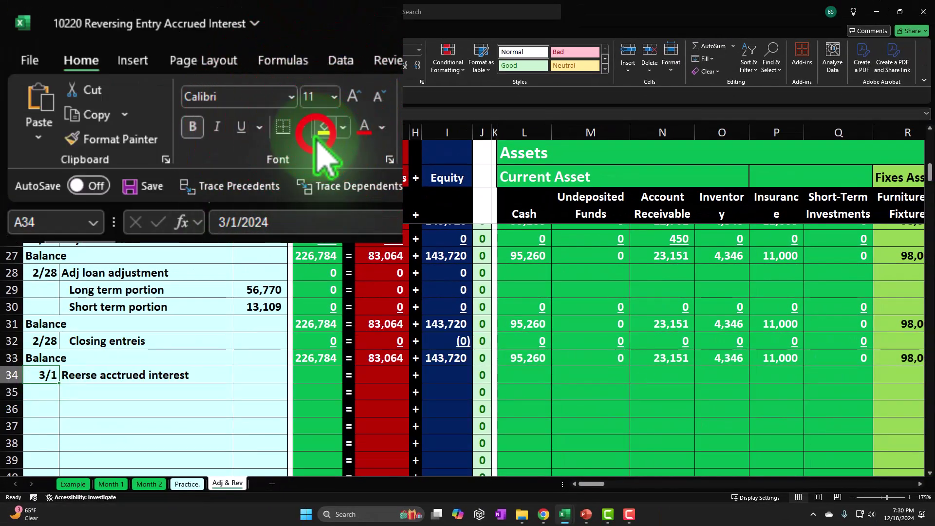
{"action": "left_click", "coordinate": [167, 65]}
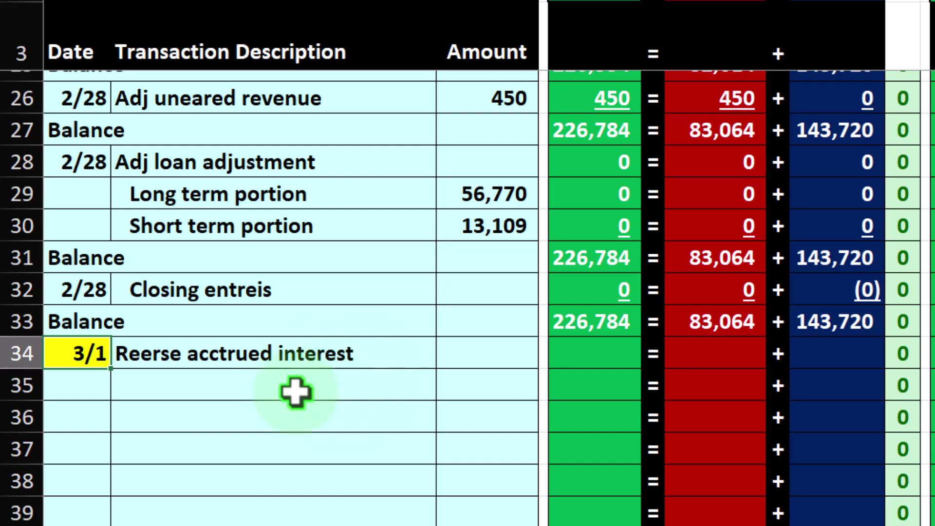
{"action": "left_click", "coordinate": [184, 355]}
{"action": "double_click", "coordinate": [179, 353]}
{"action": "key", "text": "BackSpace"}
{"action": "key", "text": "BackSpace"}
{"action": "key", "text": "BackSpace"}
{"action": "key", "text": "BackSpace"}
{"action": "type", "text": "verse"}
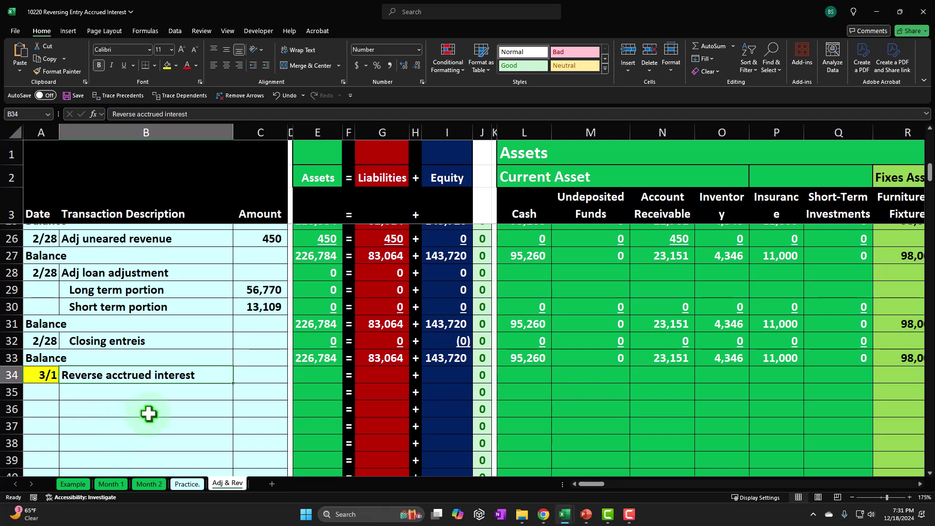
Step: Locate the 5,000 loan and its monthly payment schedule in columns GR to GY of the Adj & Rev sheet
{"action": "key", "text": "ctrl+Up"}
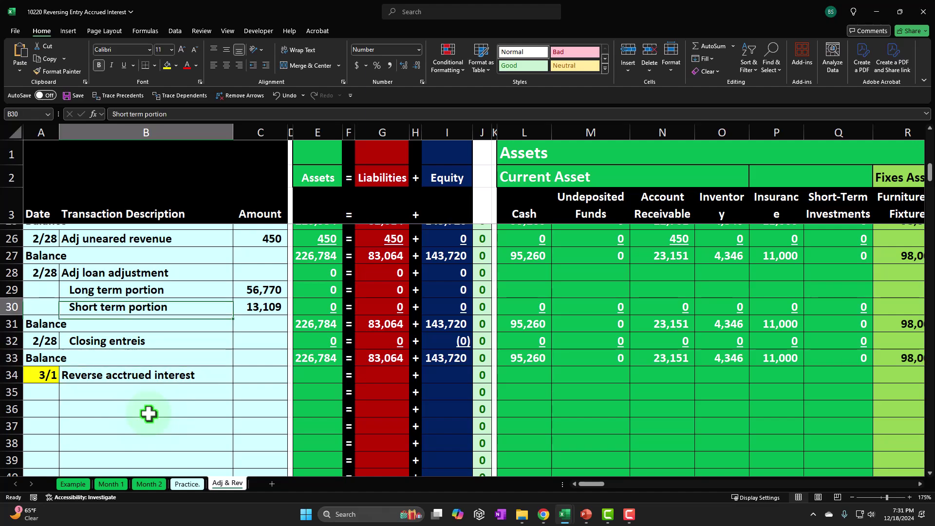
{"action": "key", "text": "ctrl+Right"}
{"action": "key", "text": "ctrl+Right"}
{"action": "key", "text": "ctrl+Right"}
{"action": "key", "text": "ctrl+Right"}
{"action": "key", "text": "ctrl+Right"}
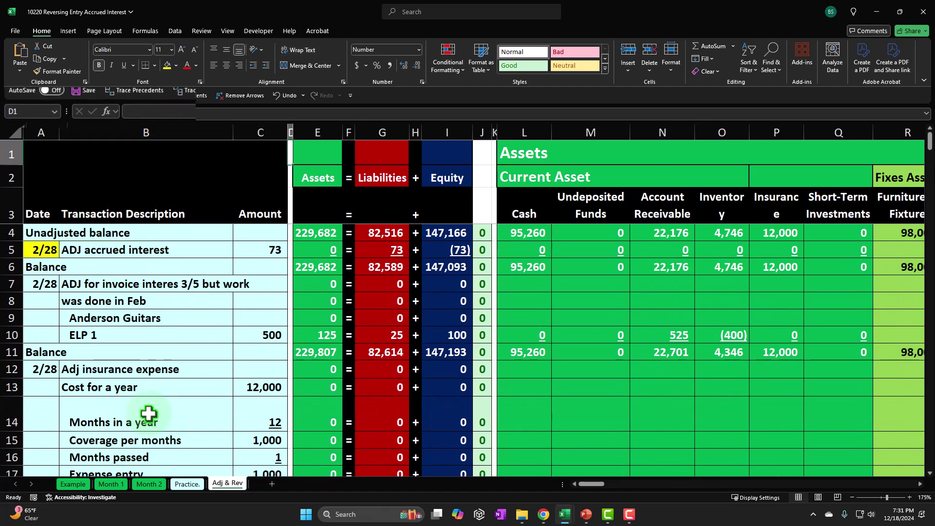
{"action": "key", "text": "ctrl+Right"}
{"action": "key", "text": "ctrl+Right"}
{"action": "key", "text": "ctrl+Right"}
{"action": "key", "text": "ctrl+Right"}
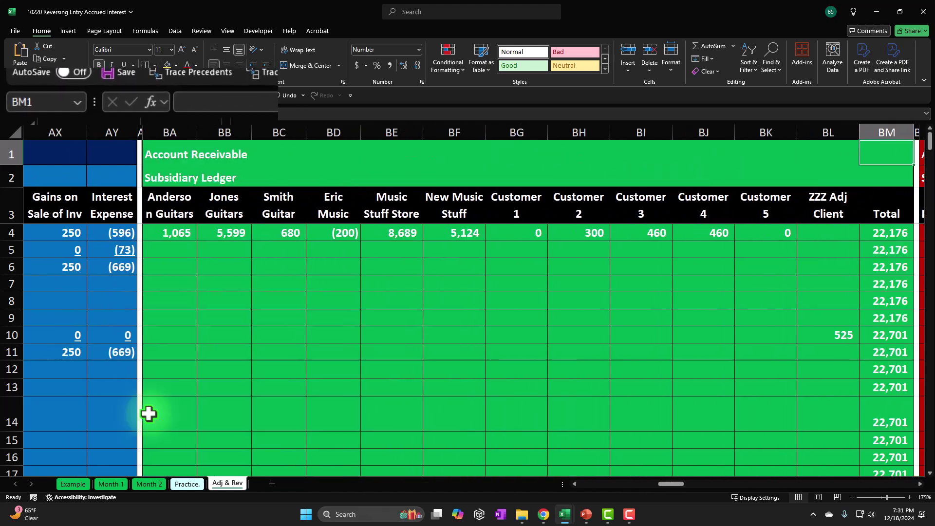
{"action": "key", "text": "ctrl+Right"}
{"action": "key", "text": "ctrl+Right"}
{"action": "key", "text": "ctrl+Right"}
{"action": "key", "text": "ctrl+Right"}
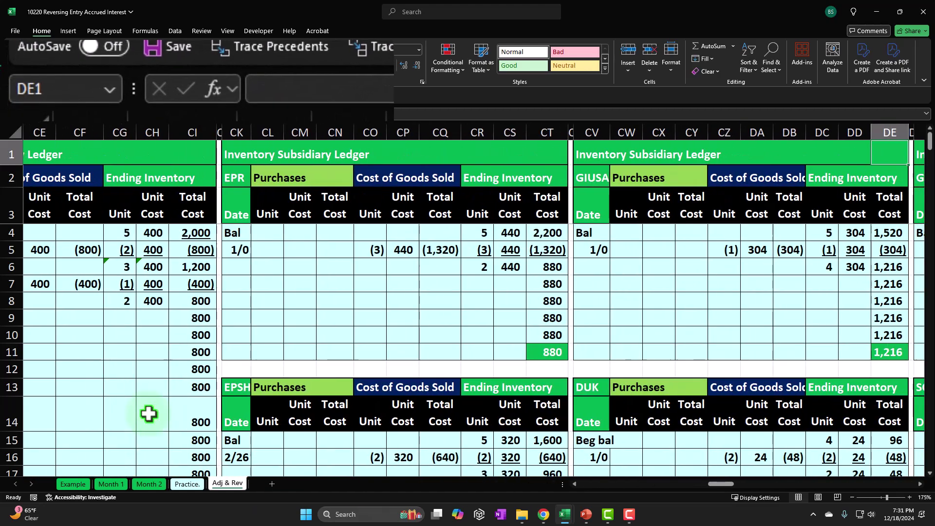
{"action": "key", "text": "ctrl+Right"}
{"action": "key", "text": "ctrl+Right"}
{"action": "key", "text": "ctrl+Right"}
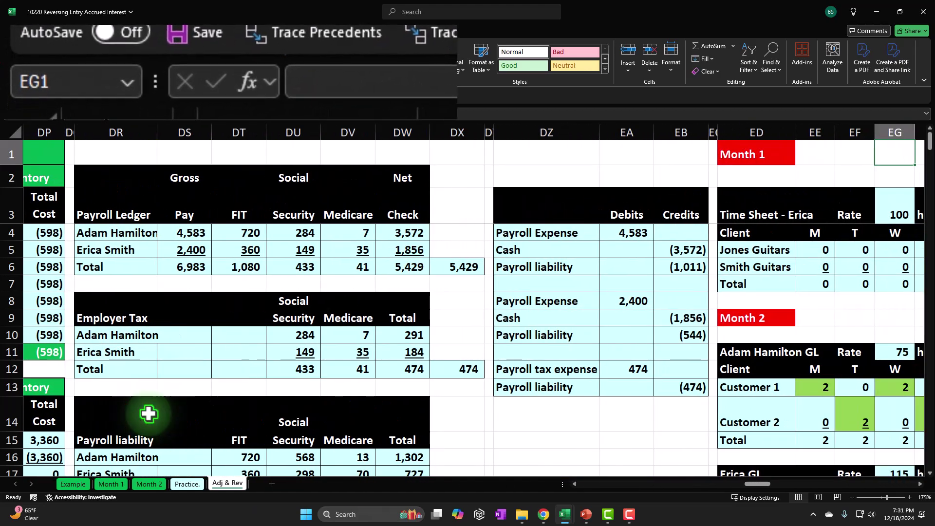
{"action": "key", "text": "ctrl+Right"}
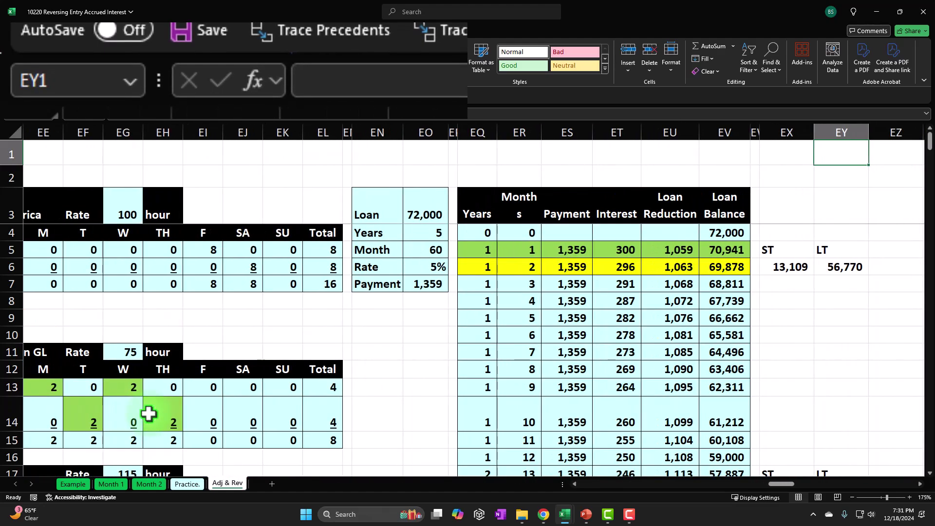
{"action": "key", "text": "Right"}
{"action": "key", "text": "Right"}
{"action": "key", "text": "Right"}
{"action": "key", "text": "Right"}
{"action": "key", "text": "Right"}
{"action": "key", "text": "Right"}
{"action": "key", "text": "Right"}
{"action": "key", "text": "Right"}
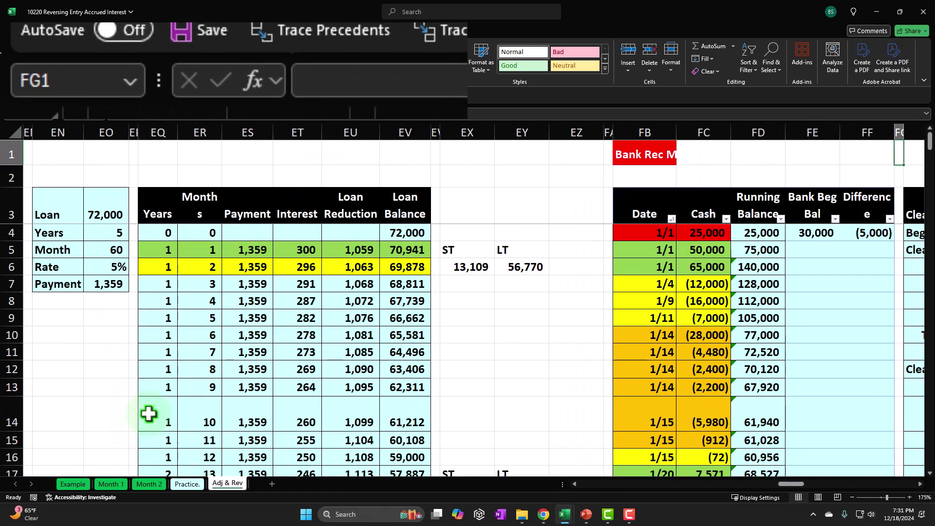
{"action": "key", "text": "ctrl+Right"}
{"action": "key", "text": "ctrl+Right"}
{"action": "key", "text": "ctrl+Right"}
{"action": "key", "text": "ctrl+Right"}
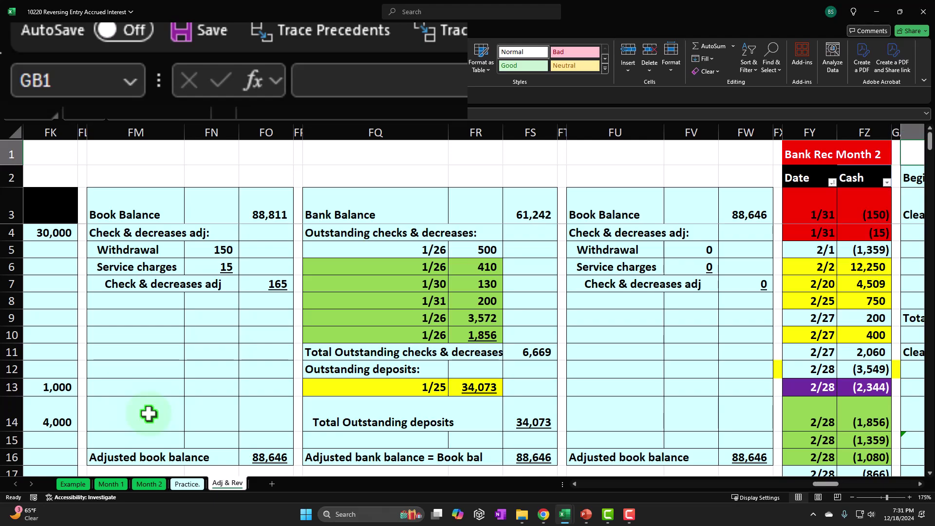
{"action": "key", "text": "ctrl+Right"}
{"action": "key", "text": "ctrl+Right"}
{"action": "key", "text": "ctrl+Right"}
{"action": "key", "text": "ctrl+Right"}
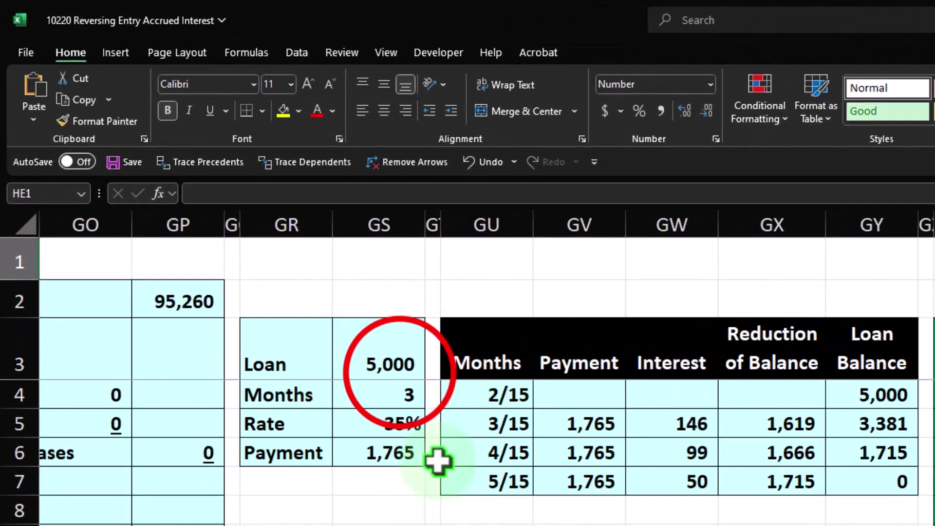
Step: Review the loan amount, number of months, rate and payment formula in cells GS3 to GS6
{"action": "left_click", "coordinate": [417, 217]}
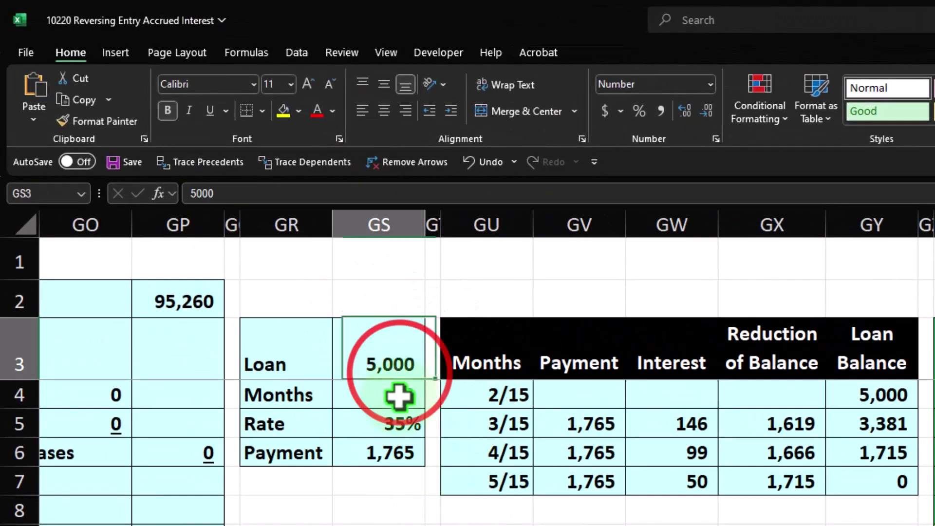
{"action": "key", "text": "Down"}
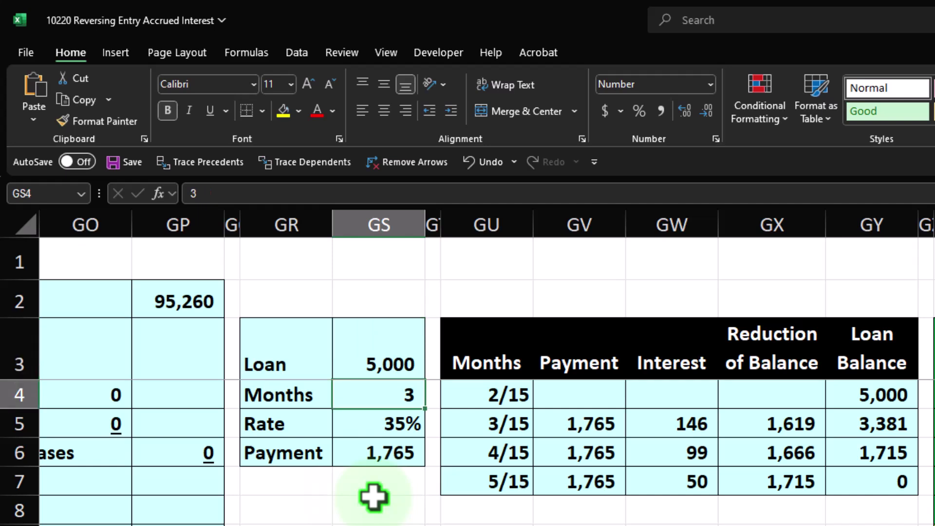
{"action": "key", "text": "Down"}
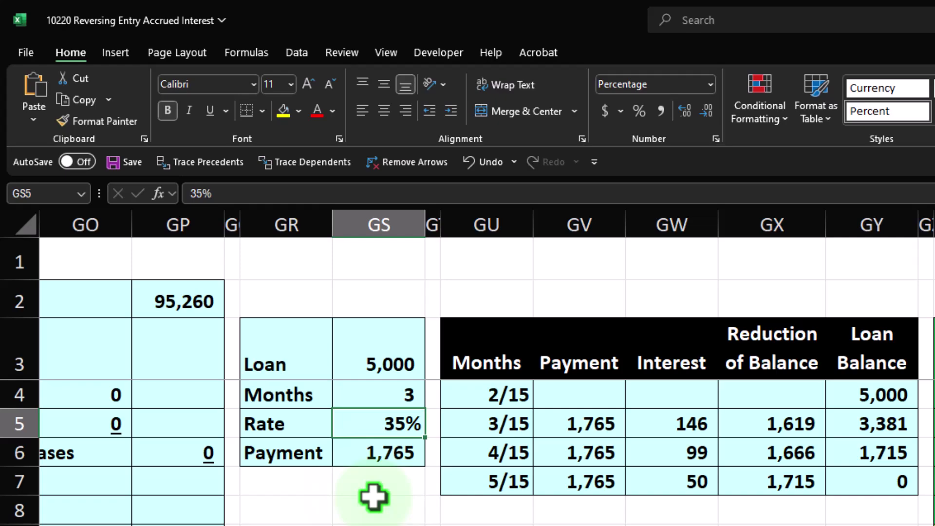
{"action": "key", "text": "Down"}
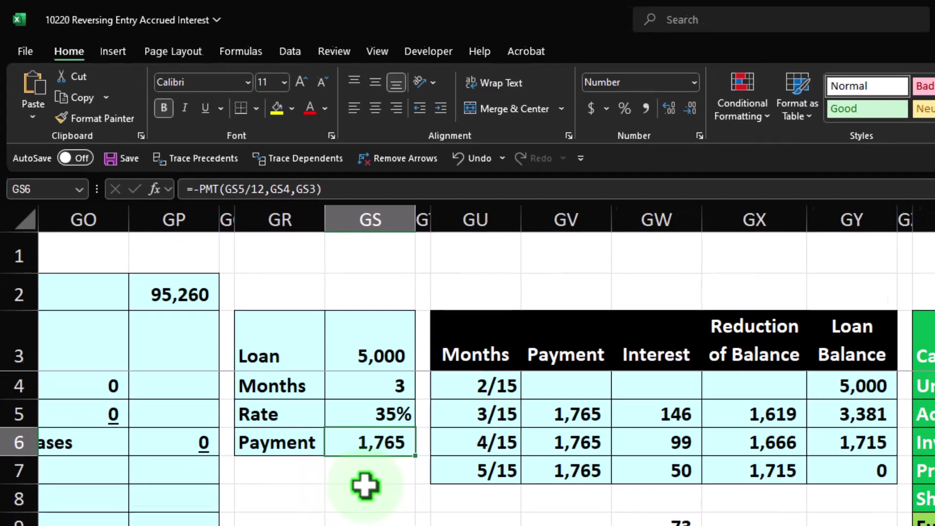
Step: Examine the loan schedule's opening balance in GY4, the dates in GU4 and GU5, and the first payment formula in GV5
{"action": "key", "text": "Right"}
{"action": "key", "text": "Right"}
{"action": "key", "text": "Right"}
{"action": "key", "text": "Right"}
{"action": "key", "text": "Right"}
{"action": "key", "text": "Right"}
{"action": "key", "text": "Up"}
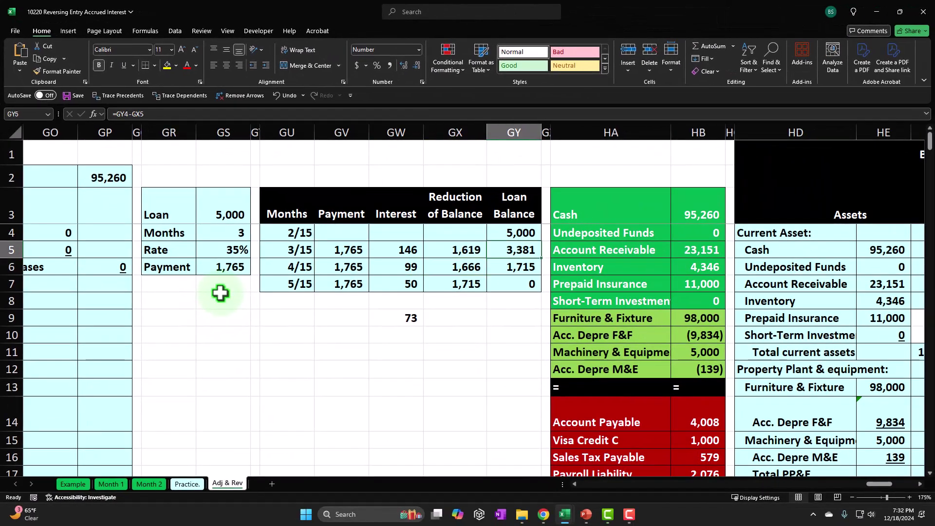
{"action": "key", "text": "Up"}
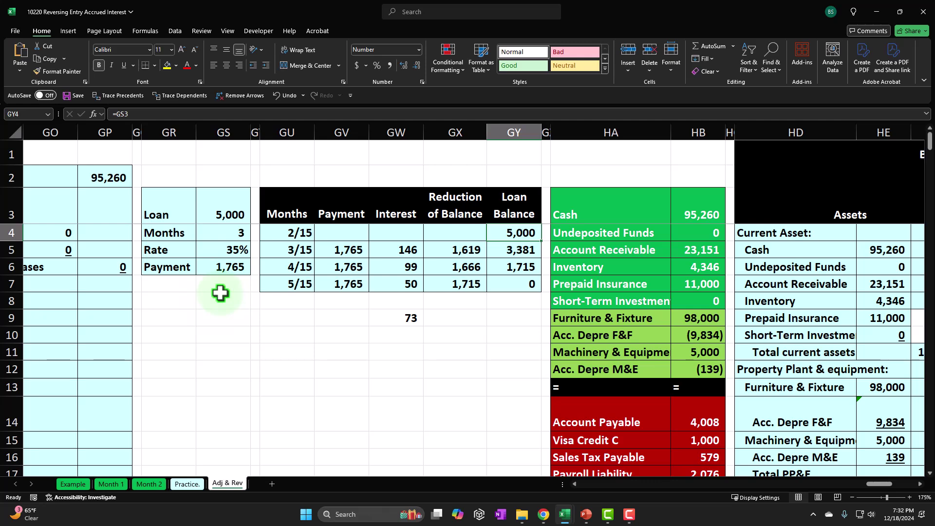
{"action": "key", "text": "Left"}
{"action": "key", "text": "Left"}
{"action": "key", "text": "Left"}
{"action": "key", "text": "Left"}
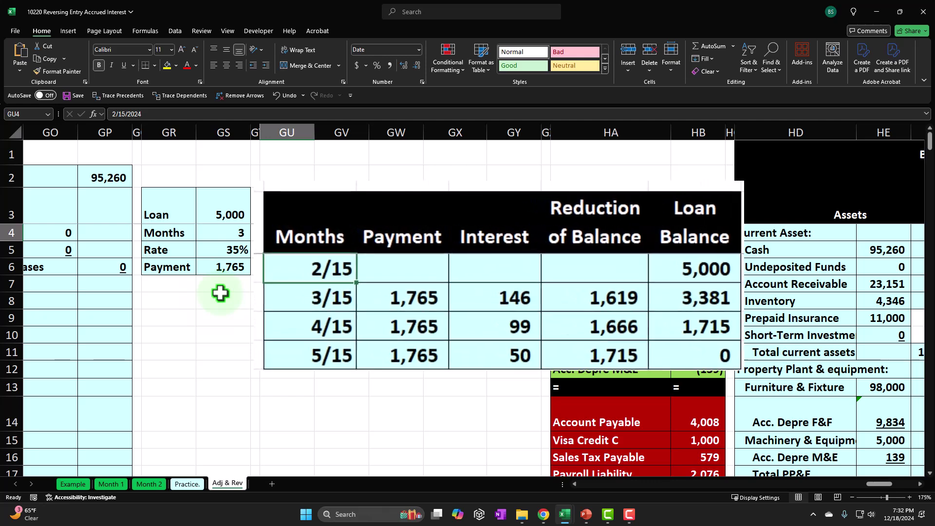
{"action": "key", "text": "Down"}
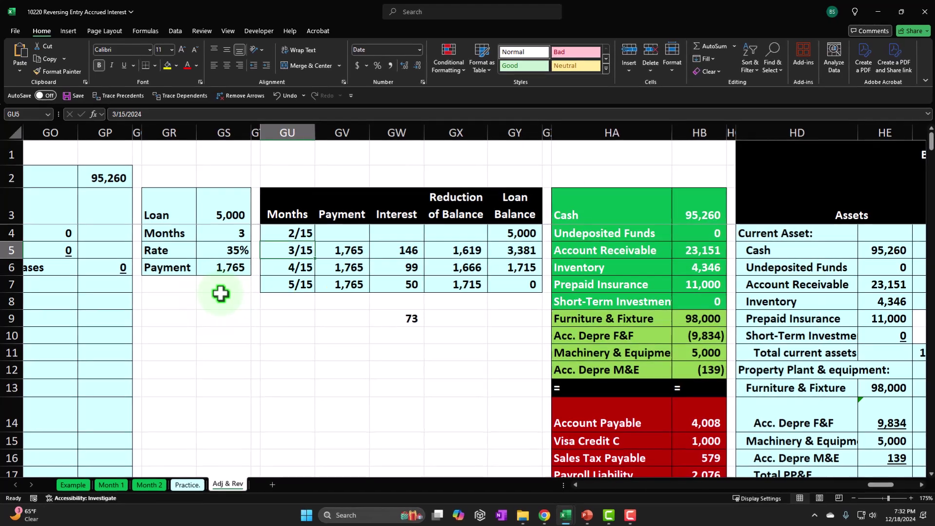
{"action": "key", "text": "Right"}
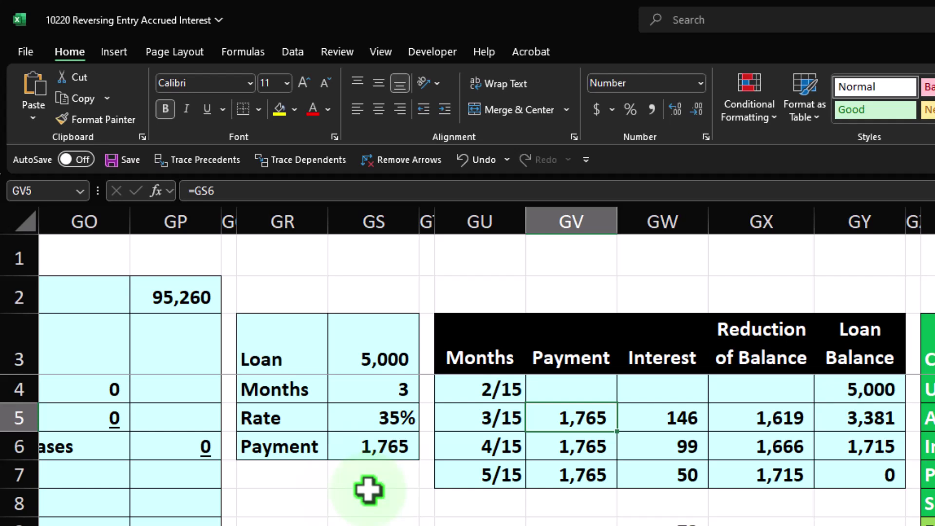
Step: Examine how the 3/15 interest in GW5 is calculated from the loan balance and rate, and the half-period accrual formula in GW9
{"action": "left_click", "coordinate": [882, 395]}
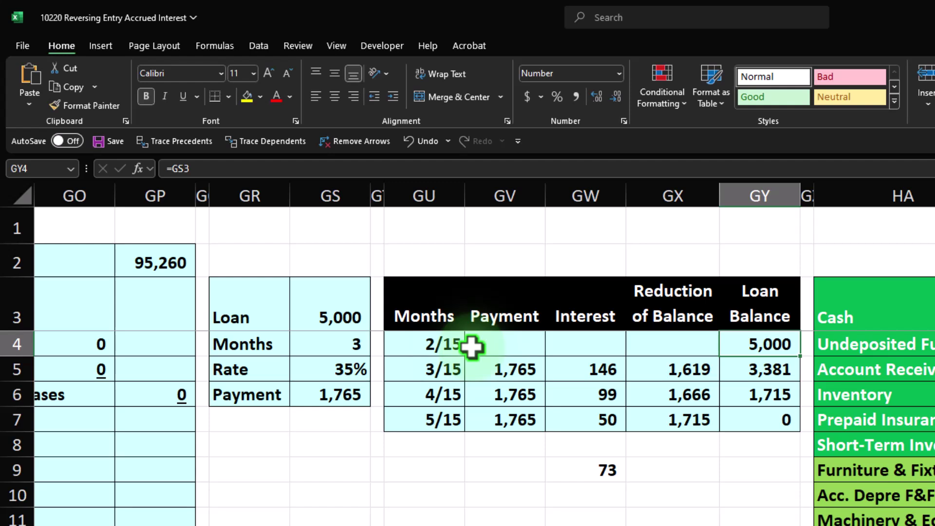
{"action": "left_click", "coordinate": [448, 363]}
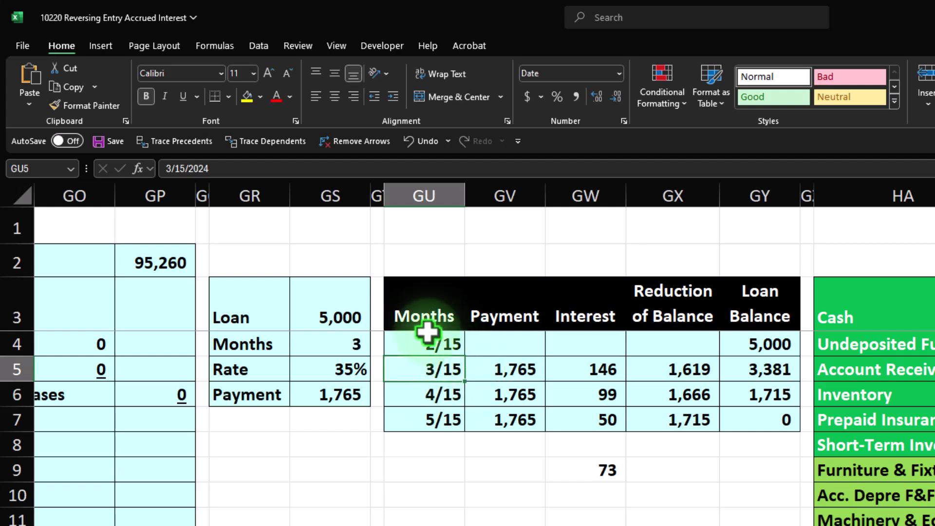
{"action": "double_click", "coordinate": [585, 371]}
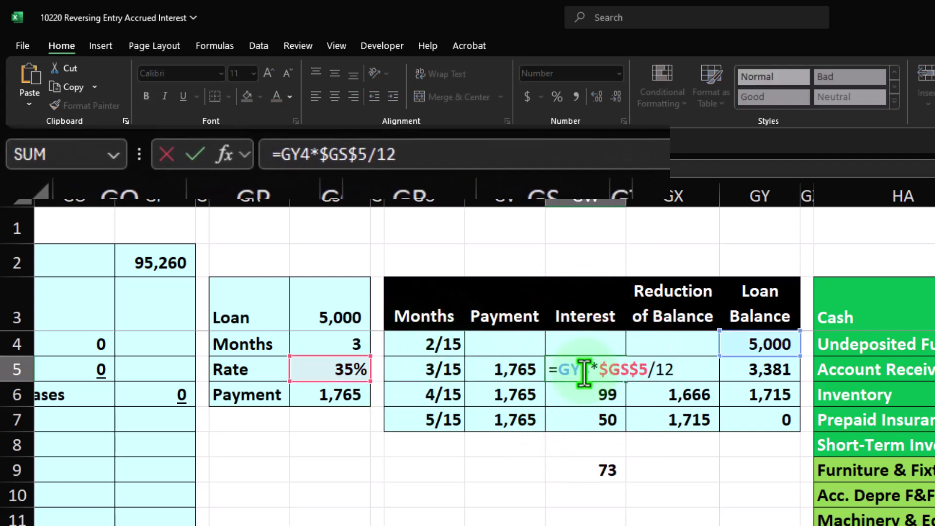
{"action": "key", "text": "Return"}
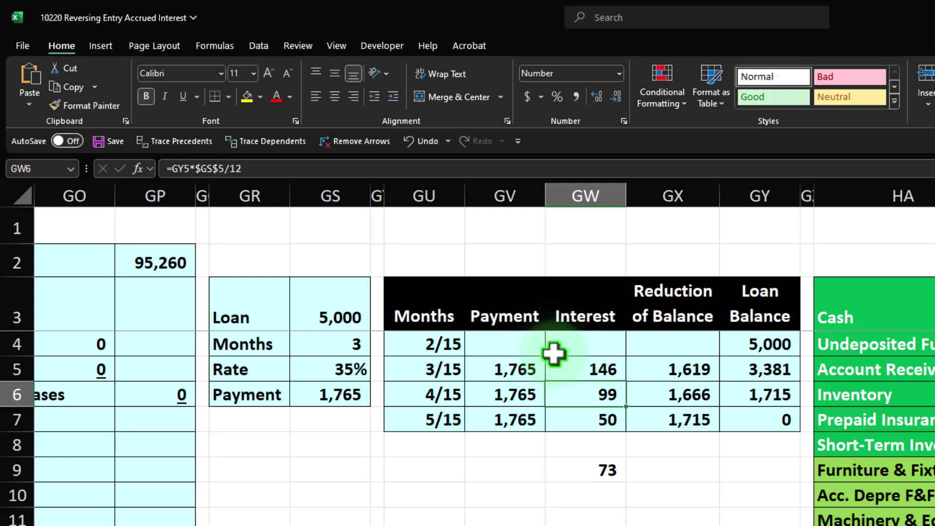
{"action": "left_click", "coordinate": [571, 470]}
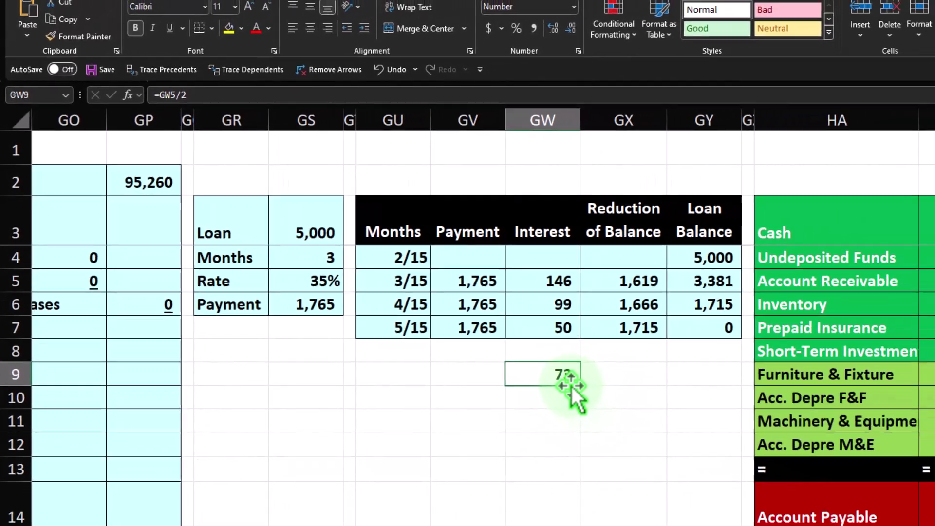
Step: Enter "Interest expense" in GU11, below the loan schedule, with a debit of 73 in GX11
{"action": "key", "text": "Down"}
{"action": "key", "text": "Left"}
{"action": "key", "text": "Left"}
{"action": "key", "text": "Down"}
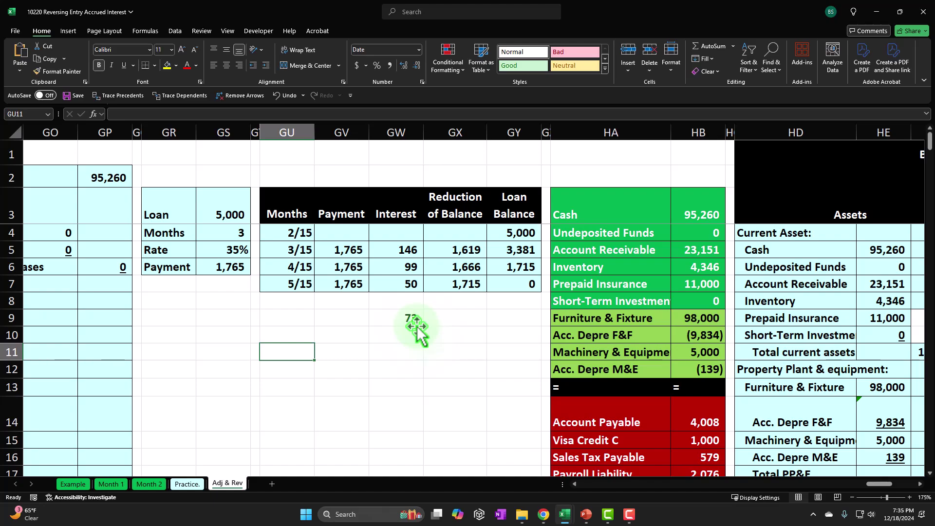
{"action": "type", "text": "Interst"}
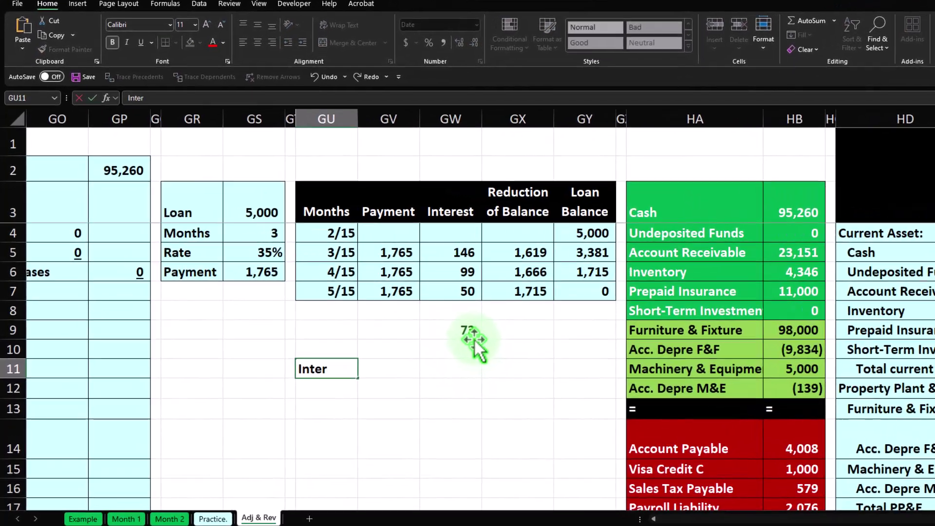
{"action": "key", "text": "BackSpace"}
{"action": "key", "text": "BackSpace"}
{"action": "key", "text": "BackSpace"}
{"action": "key", "text": "BackSpace"}
{"action": "type", "text": "erest "}
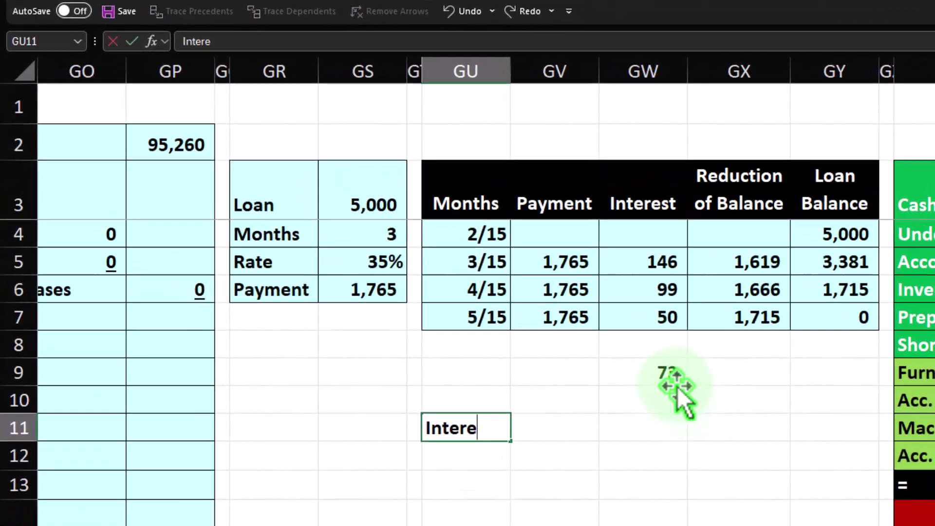
{"action": "type", "text": "expns"}
{"action": "key", "text": "BackSpace"}
{"action": "key", "text": "BackSpace"}
{"action": "key", "text": "BackSpace"}
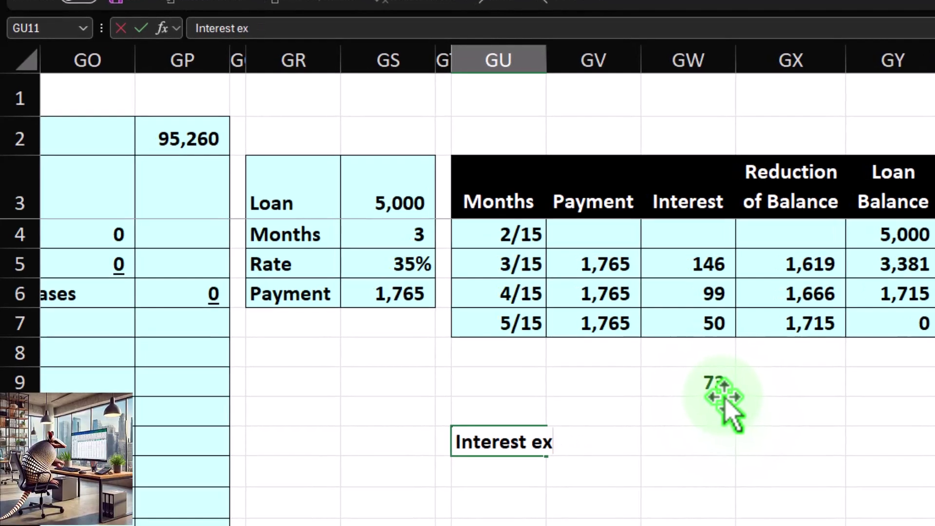
{"action": "key", "text": "Tab"}
{"action": "key", "text": "Tab"}
{"action": "key", "text": "Tab"}
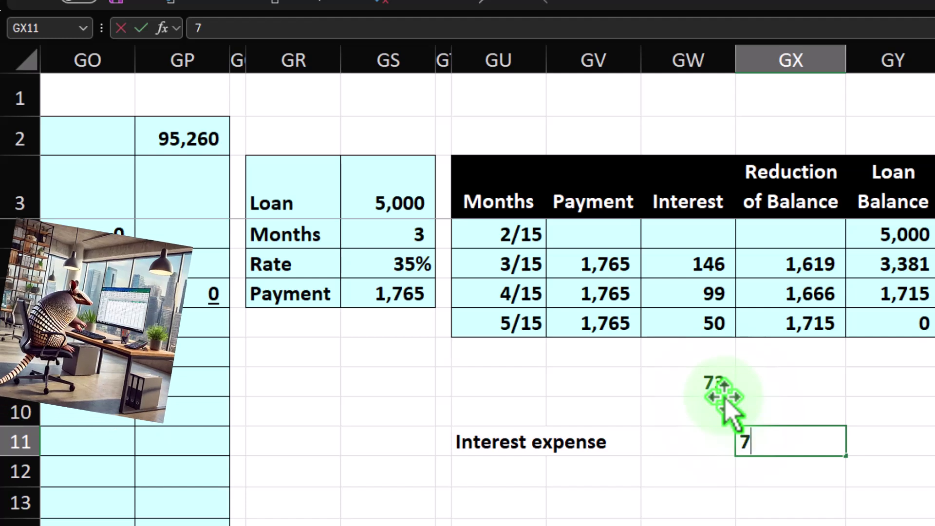
{"action": "key", "text": "Return"}
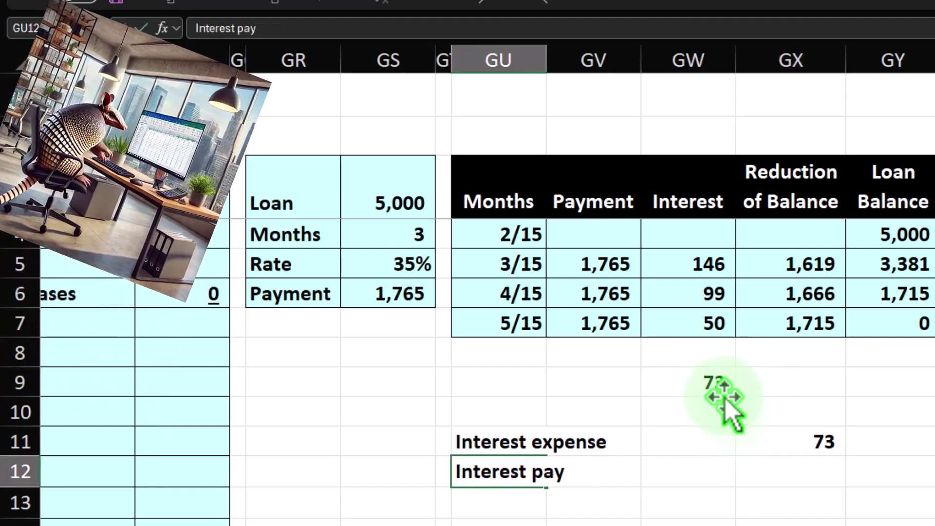
Step: Add "Interest payable" in GU12 with a credit in GY12 that references the negative of GX11
{"action": "key", "text": "Tab"}
{"action": "key", "text": "Tab"}
{"action": "key", "text": "Tab"}
{"action": "key", "text": "Tab"}
{"action": "type", "text": "-"}
{"action": "key", "text": "Left"}
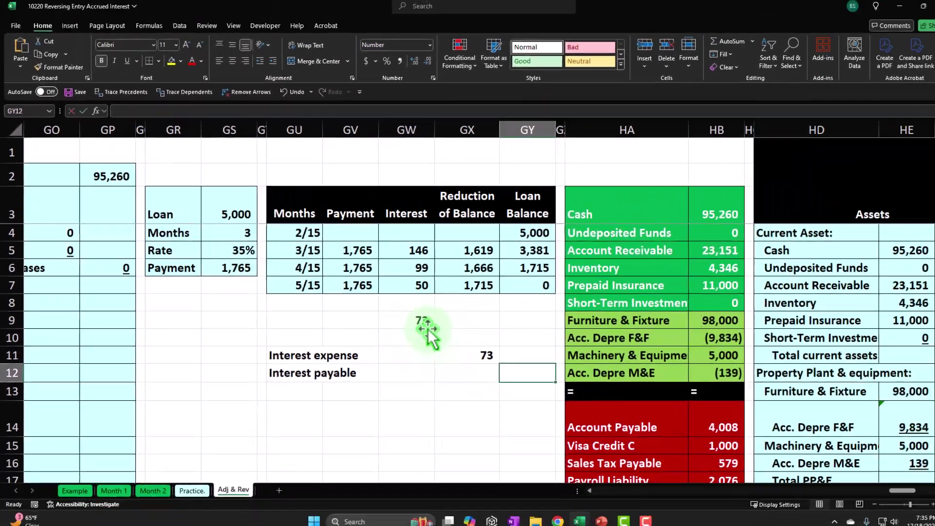
{"action": "key", "text": "Up"}
{"action": "key", "text": "Return"}
Step: Start the loan payment entry in row 14 with "Cash" in GU14 and a credit of -1765 in GY14
{"action": "key", "text": "Return"}
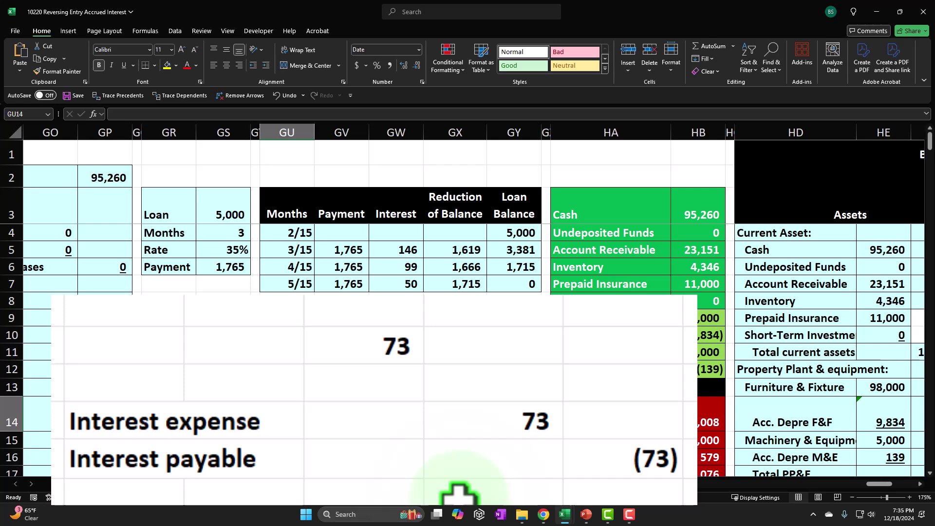
{"action": "type", "text": "P"}
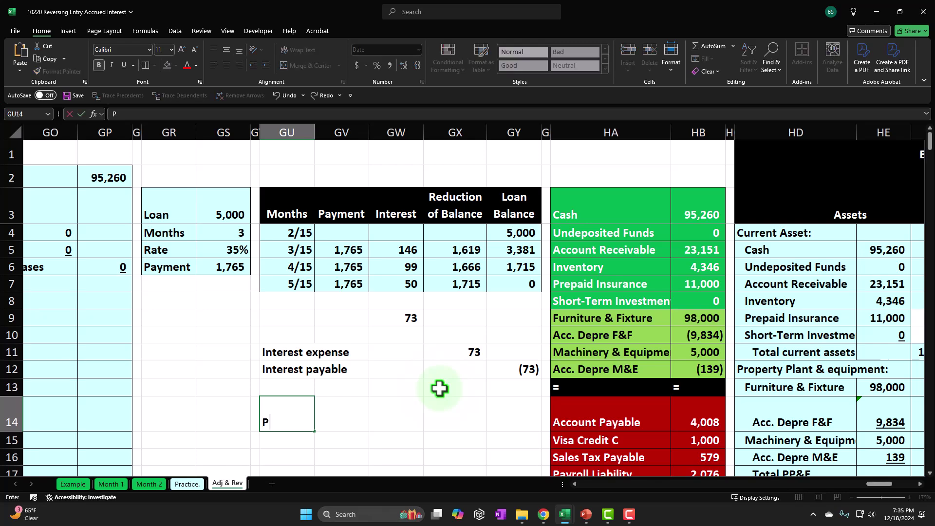
{"action": "type", "text": "Cash"}
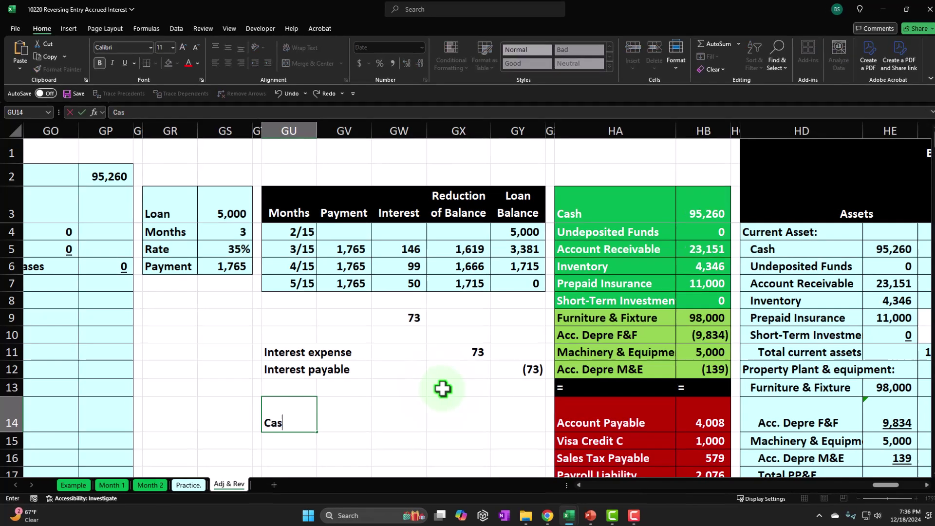
{"action": "key", "text": "Tab"}
{"action": "key", "text": "Tab"}
{"action": "key", "text": "Tab"}
{"action": "key", "text": "Tab"}
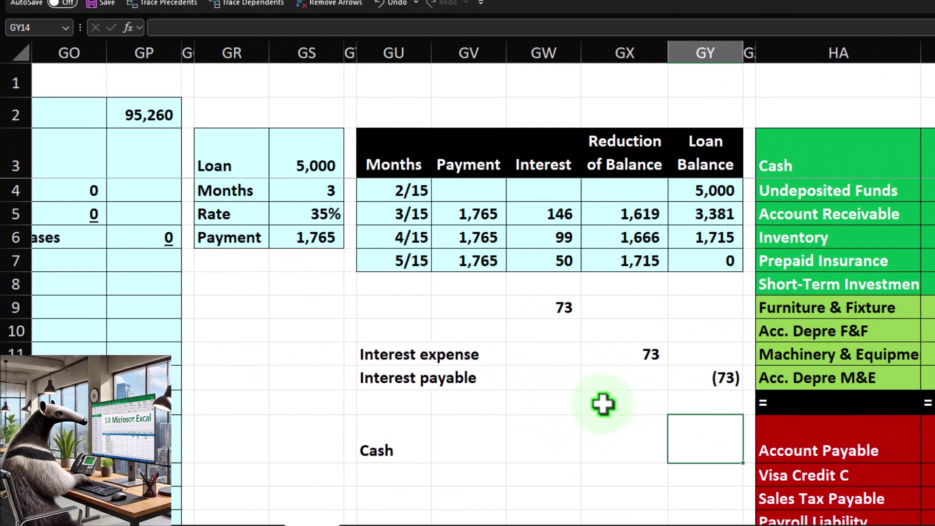
{"action": "type", "text": "-"}
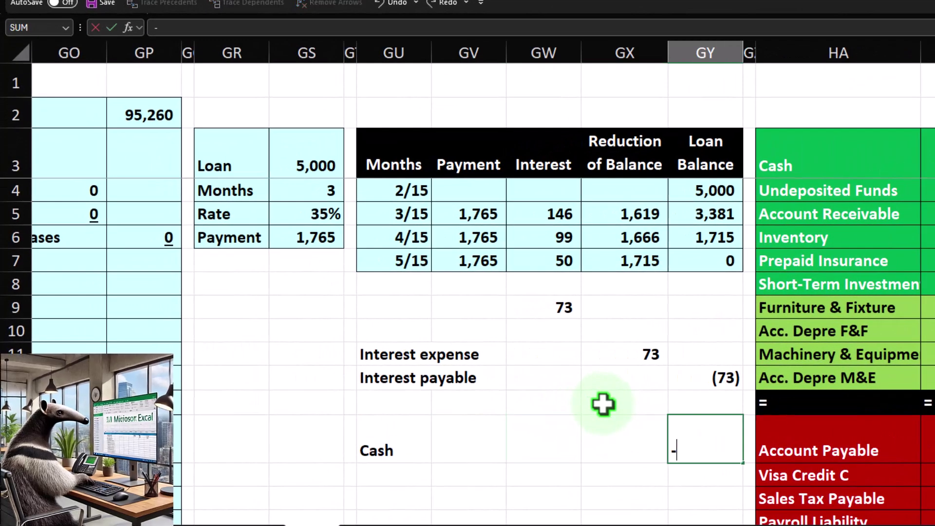
{"action": "type", "text": "1765"}
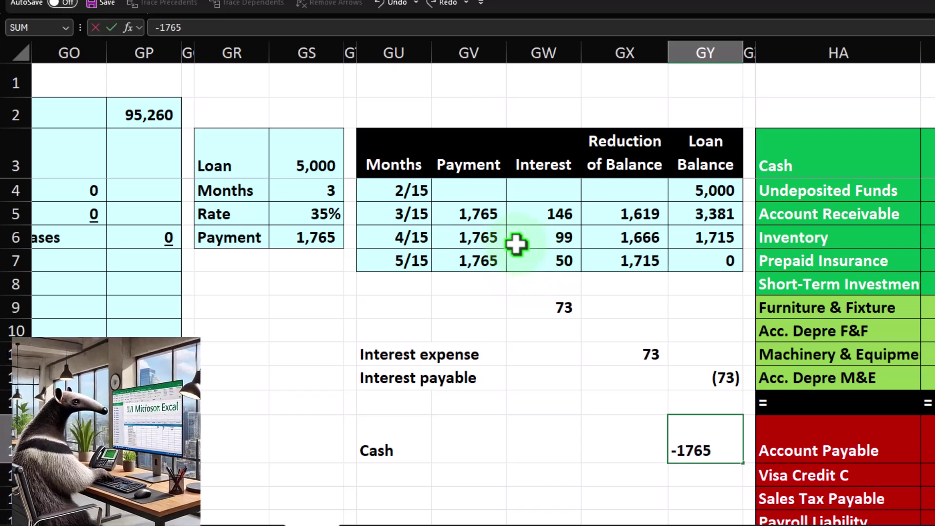
{"action": "key", "text": "Return"}
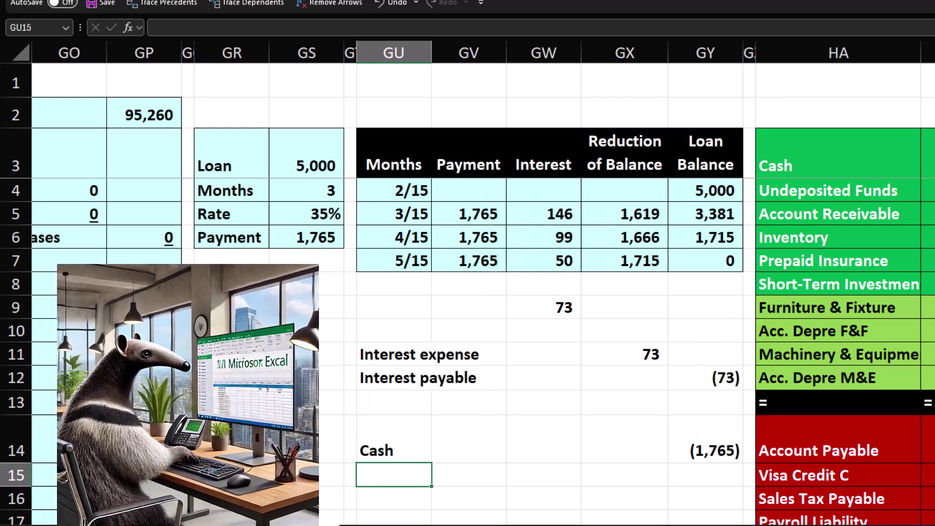
Step: Add "interest payable" in GU15 with a debit of 73 in GX15
{"action": "type", "text": "interest pay"}
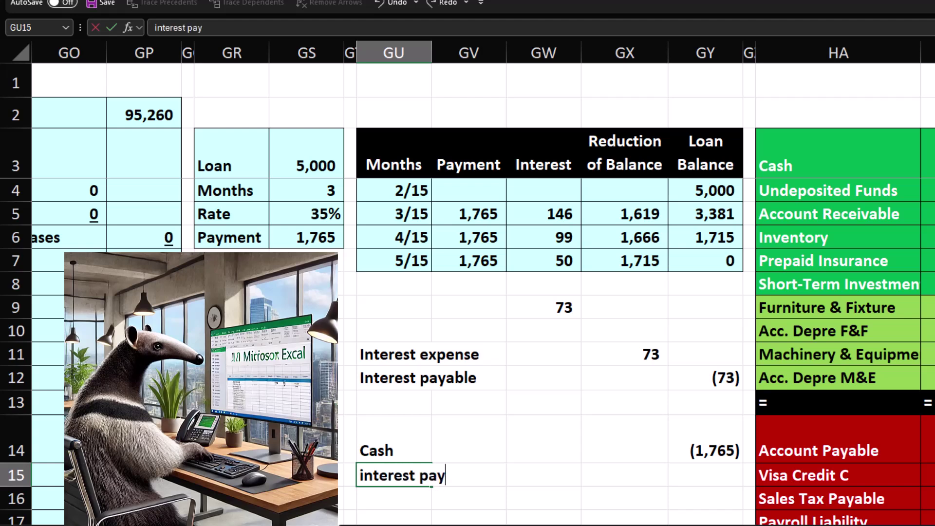
{"action": "key", "text": "Tab"}
{"action": "key", "text": "Tab"}
{"action": "key", "text": "Tab"}
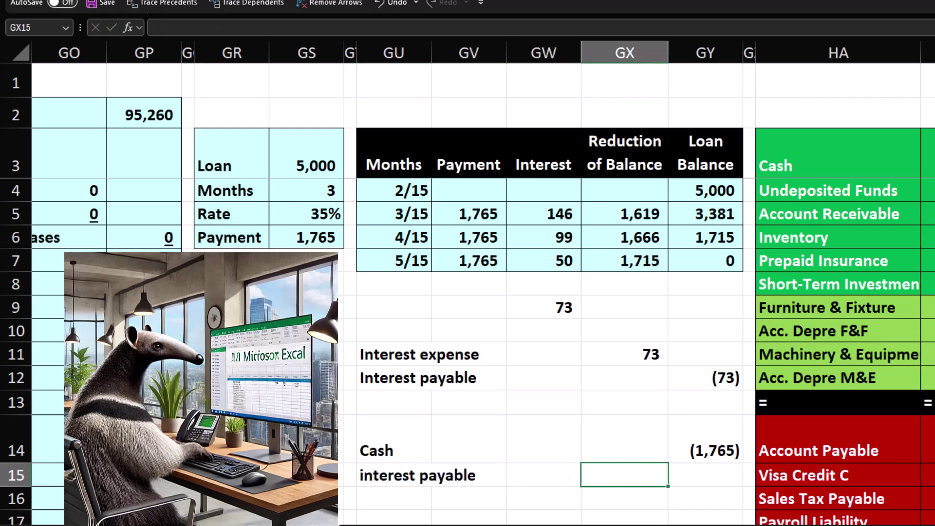
{"action": "type", "text": "73"}
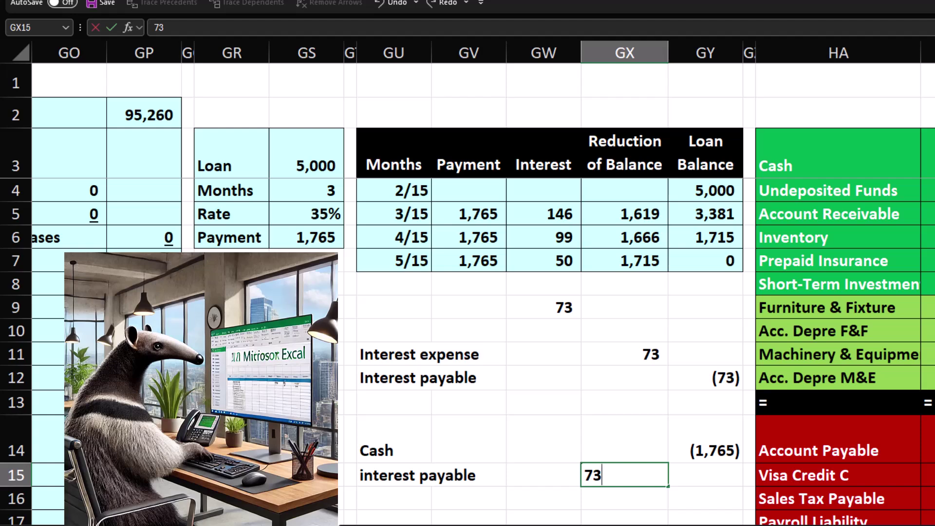
{"action": "key", "text": "Return"}
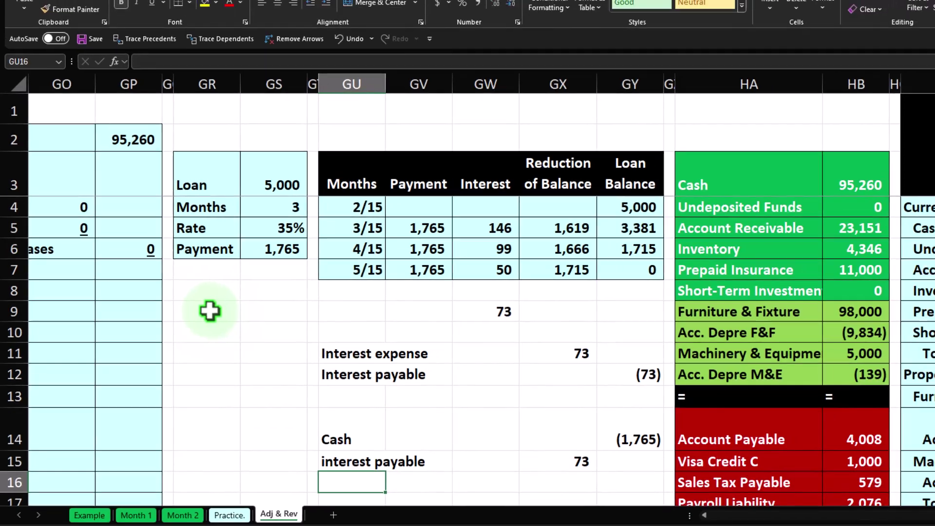
Step: Enter the account name "Interest expense" in GU16, under the interest payable line of the payment entry
{"action": "type", "text": "IN"}
{"action": "key", "text": "BackSpace"}
{"action": "key", "text": "BackSpace"}
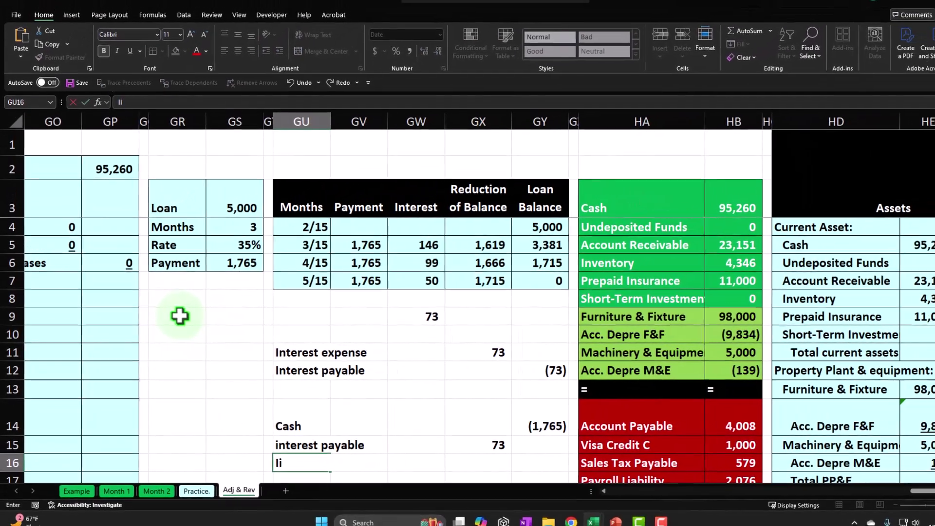
{"action": "type", "text": "nterest "}
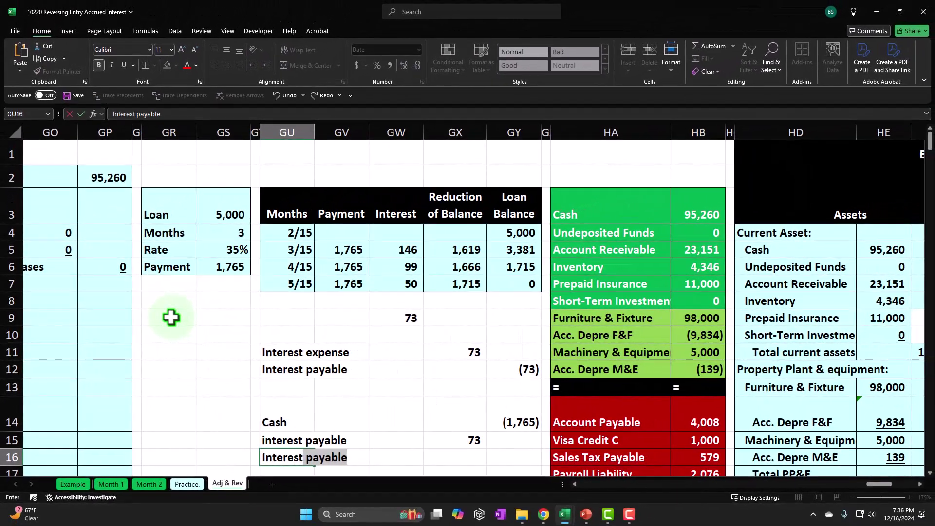
{"action": "type", "text": "expense"}
{"action": "key", "text": "Tab"}
{"action": "key", "text": "Tab"}
{"action": "key", "text": "Tab"}
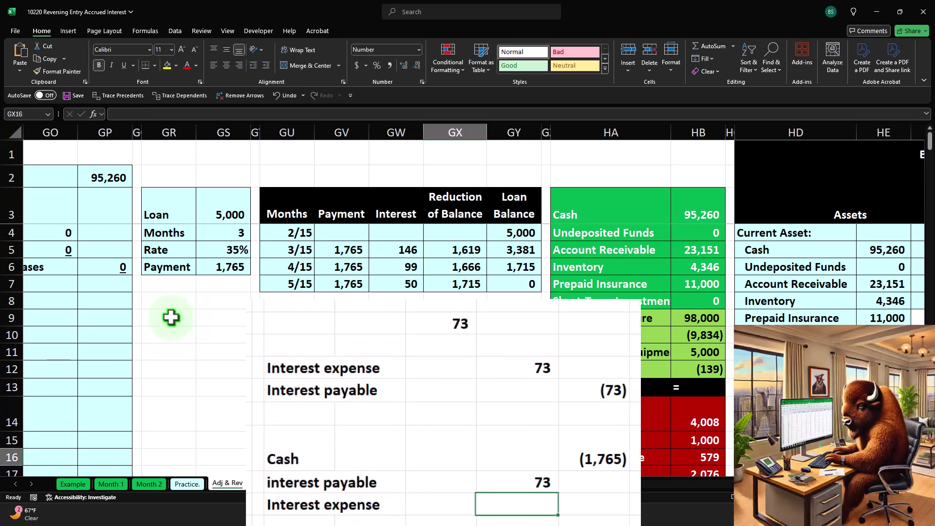
Step: Calculate the interest expense debit in GX16 as the 3/15 interest in GW5 minus the interest payable in GX15
{"action": "type", "text": "="}
{"action": "key", "text": "Up"}
{"action": "key", "text": "Up"}
{"action": "key", "text": "Up"}
{"action": "key", "text": "Up"}
{"action": "key", "text": "Up"}
{"action": "key", "text": "Up"}
{"action": "key", "text": "Up"}
{"action": "key", "text": "Up"}
{"action": "key", "text": "Up"}
{"action": "key", "text": "Up"}
{"action": "key", "text": "Left"}
{"action": "key", "text": "Up"}
{"action": "type", "text": "-"}
{"action": "key", "text": "Up"}
{"action": "key", "text": "Return"}
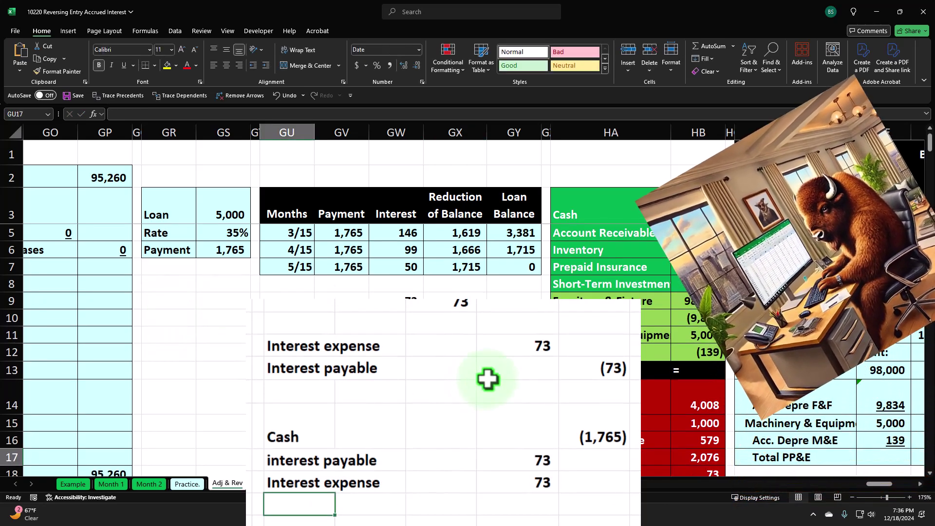
Step: Enter the account name "Loan payable" in GU17, under the interest expense line of the payment entry
{"action": "type", "text": "Loan payable"}
{"action": "key", "text": "Tab"}
{"action": "key", "text": "Tab"}
{"action": "key", "text": "Tab"}
{"action": "key", "text": "Tab"}
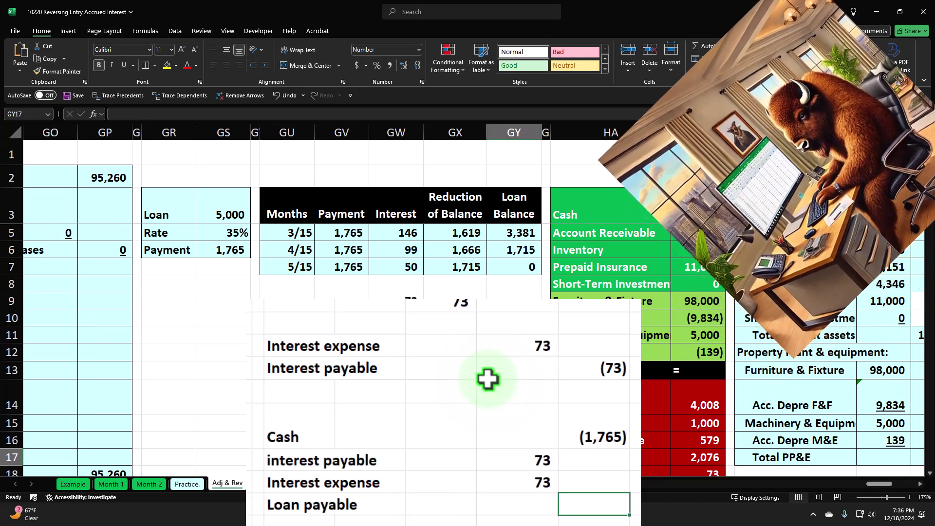
Step: Calculate the loan payable debit in GX17 as the negative sum of GX14:GY16
{"action": "key", "text": "Left"}
{"action": "type", "text": "-su"}
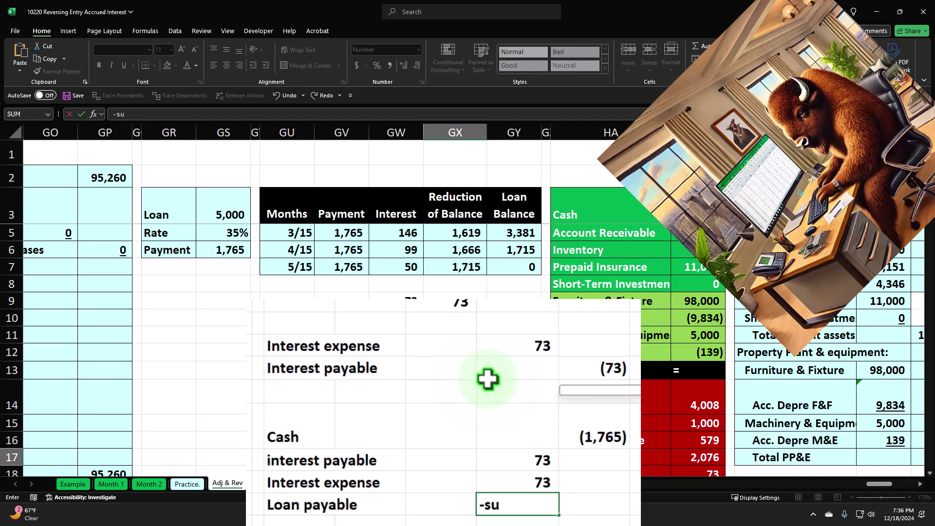
{"action": "type", "text": "m("}
{"action": "key", "text": "Up"}
{"action": "key", "text": "shift+Up"}
{"action": "key", "text": "shift+Right"}
{"action": "key", "text": "shift+Up"}
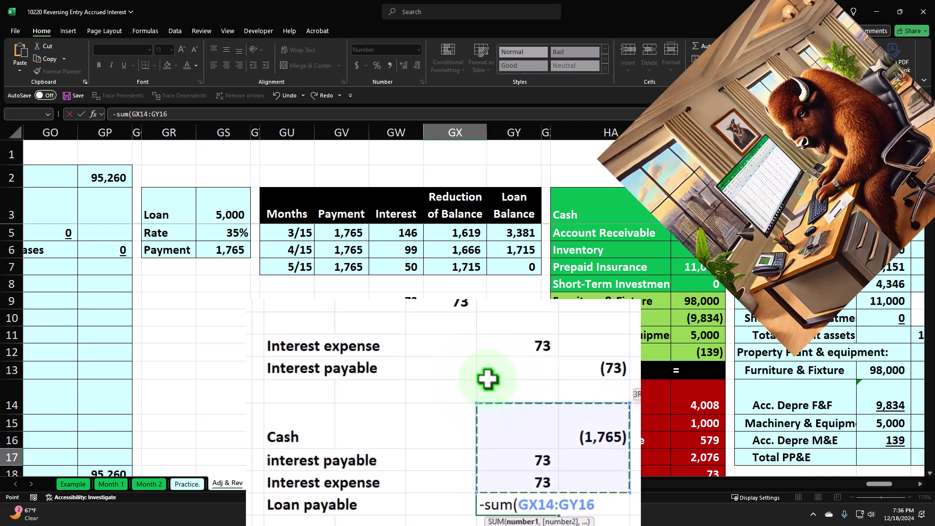
{"action": "key", "text": "Return"}
{"action": "key", "text": "Up"}
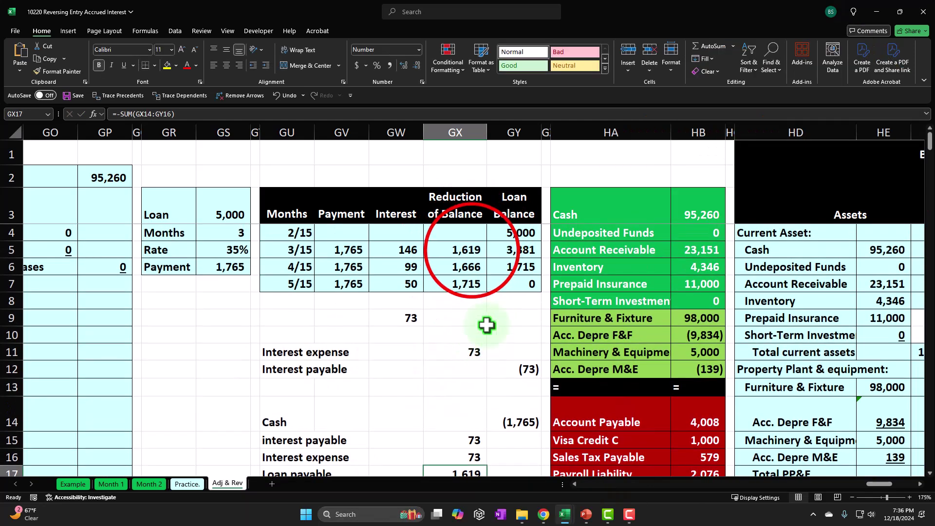
Step: Compare the loan payment entry in rows 14 to 17 with the 3/15 row of the loan schedule
{"action": "left_click", "coordinate": [476, 250]}
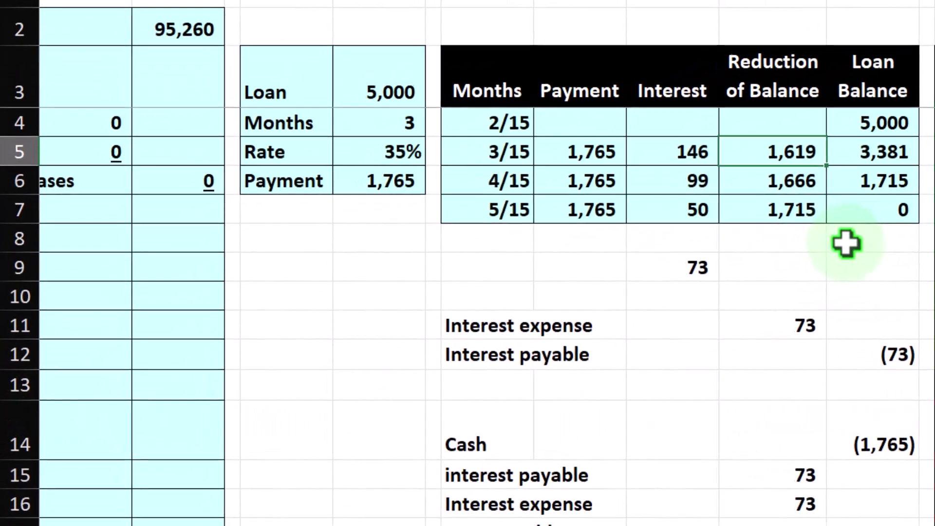
{"action": "scroll", "coordinate": [702, 268], "scroll_direction": "down", "scroll_amount": 1}
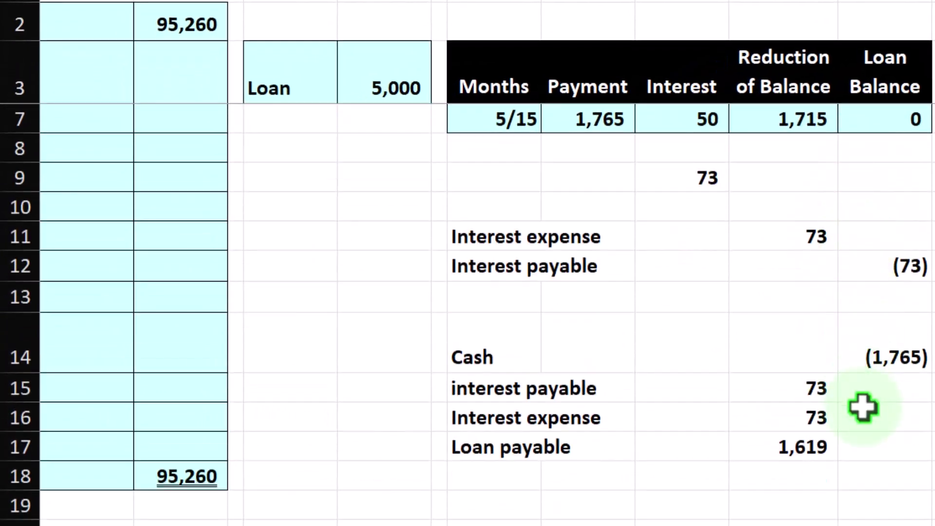
{"action": "left_click_drag", "start_coordinate": [510, 350], "coordinate": [847, 459]}
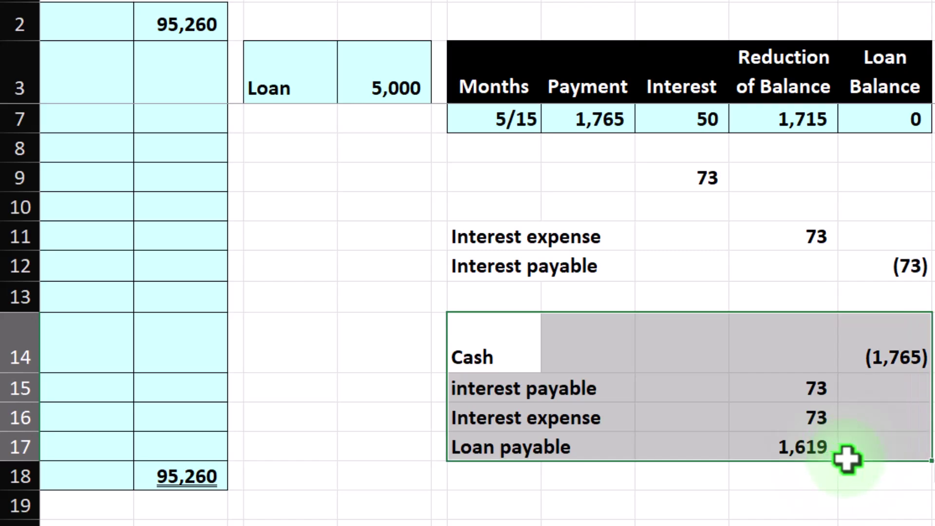
{"action": "scroll", "coordinate": [848, 461], "scroll_direction": "up", "scroll_amount": 1}
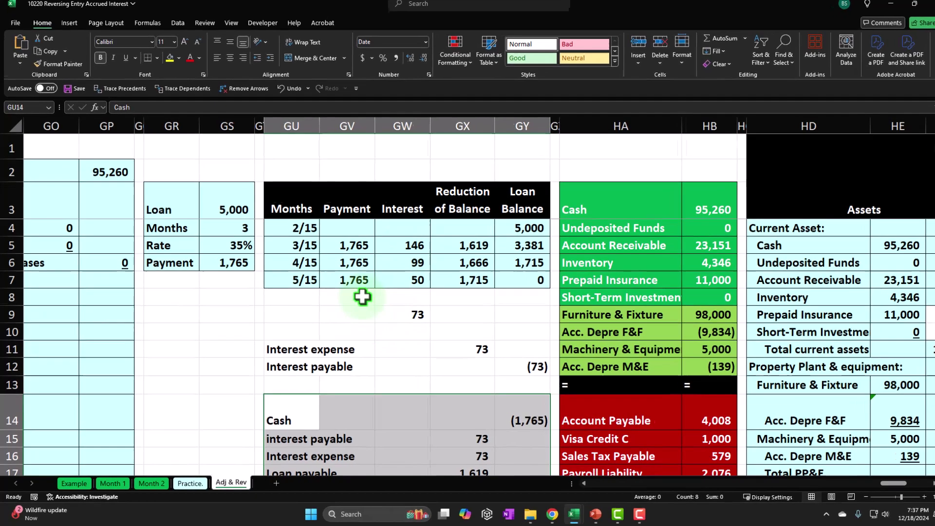
{"action": "left_click_drag", "start_coordinate": [342, 249], "coordinate": [474, 250]}
{"action": "left_click_drag", "start_coordinate": [710, 113], "coordinate": [742, 113]}
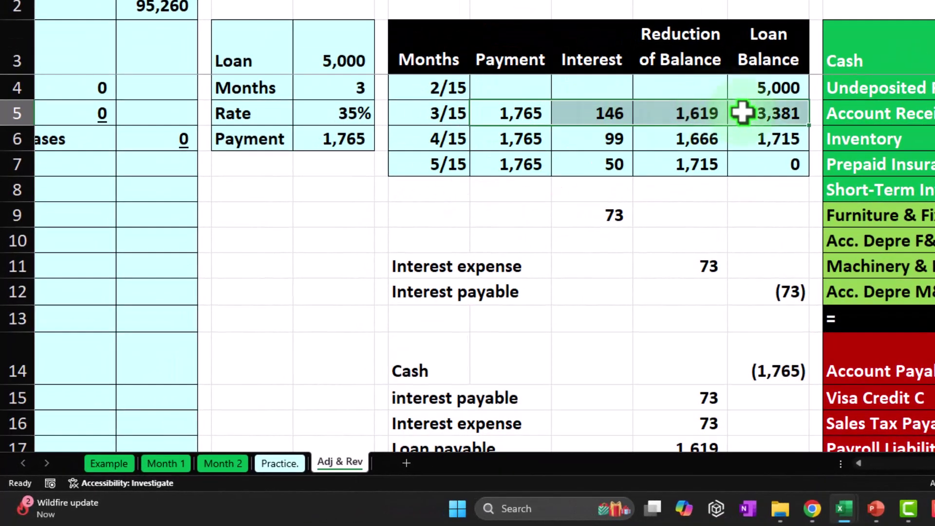
{"action": "scroll", "coordinate": [701, 214], "scroll_direction": "down", "scroll_amount": 2}
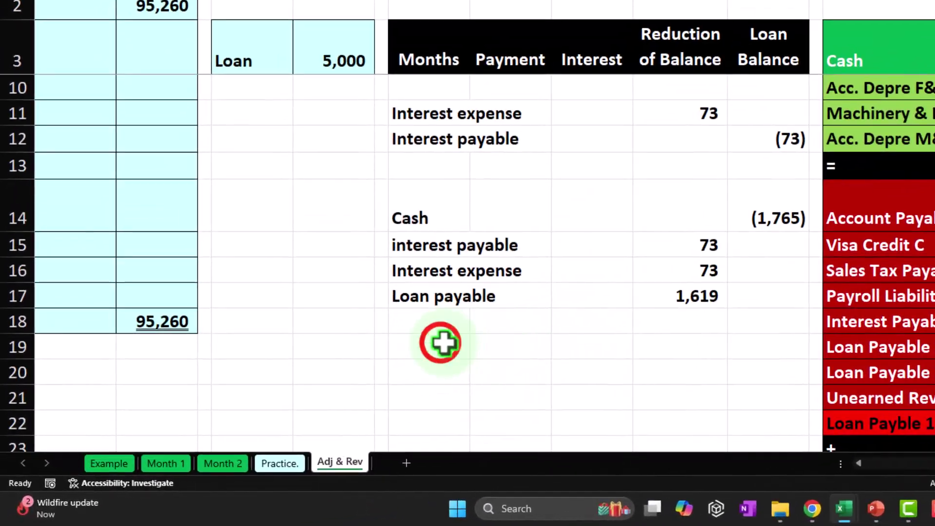
Step: Start an alternative payment entry with "Cash" in GU19 and link GY19 to the cash credit in GY14
{"action": "left_click", "coordinate": [440, 343]}
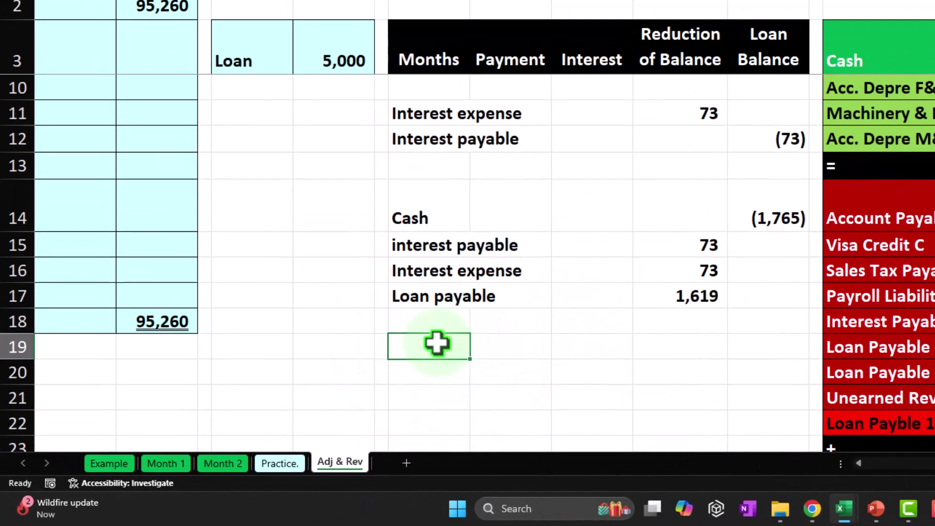
{"action": "key", "text": "Tab"}
{"action": "key", "text": "Tab"}
{"action": "key", "text": "Tab"}
{"action": "key", "text": "Tab"}
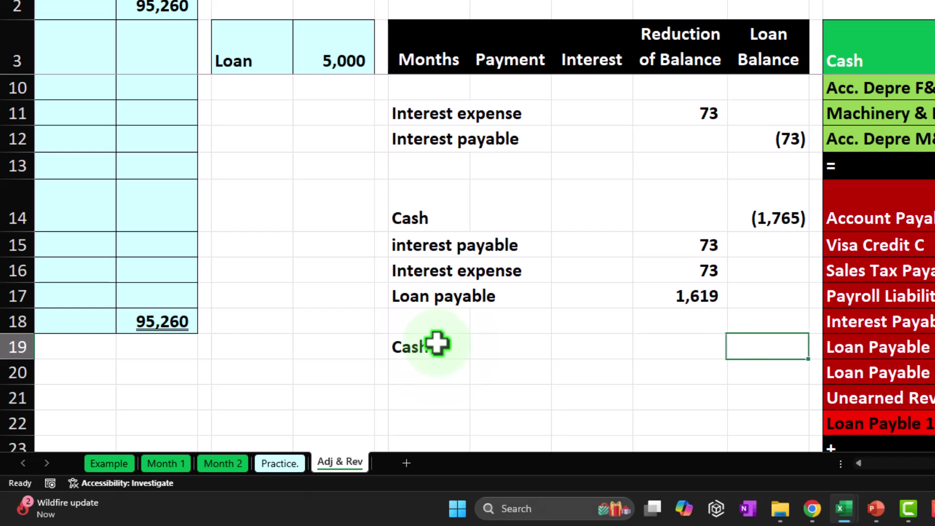
{"action": "type", "text": "+"}
{"action": "key", "text": "Up"}
{"action": "key", "text": "Up"}
{"action": "key", "text": "Up"}
{"action": "key", "text": "Up"}
{"action": "key", "text": "Up"}
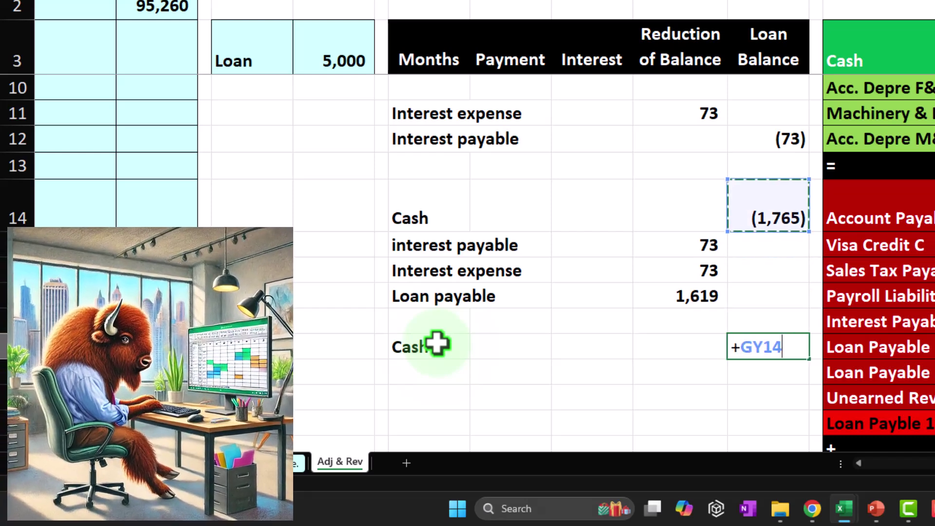
{"action": "key", "text": "Return"}
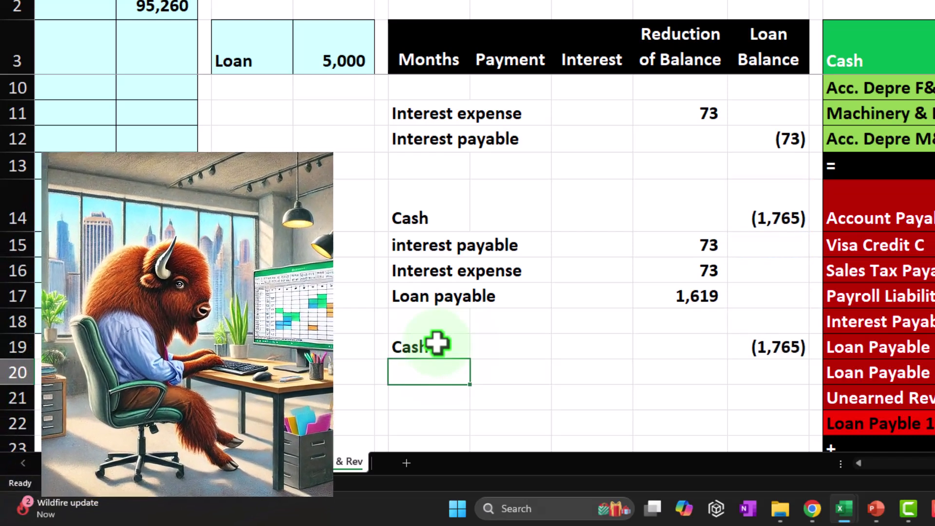
Step: Add an interest expense line in row 20, linking its name to the entry above and GX20 to the negative of GW5
{"action": "type", "text": "="}
{"action": "key", "text": "Up"}
{"action": "key", "text": "Up"}
{"action": "key", "text": "Up"}
{"action": "key", "text": "Tab"}
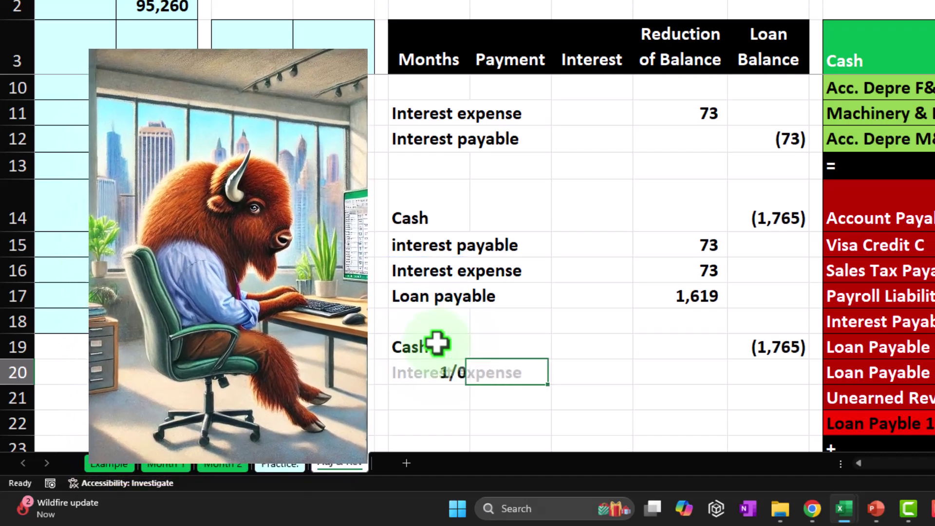
{"action": "key", "text": "Right"}
{"action": "key", "text": "Right"}
{"action": "type", "text": "-"}
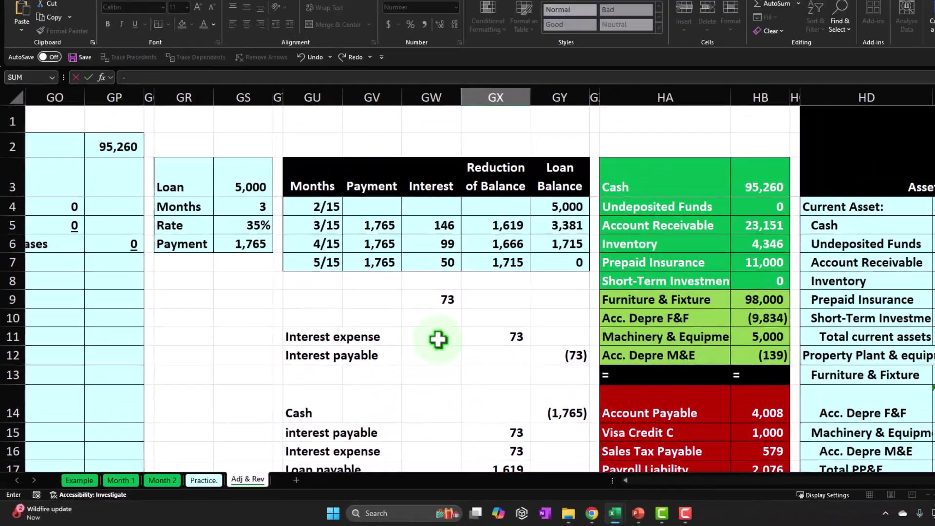
{"action": "left_click", "coordinate": [437, 225]}
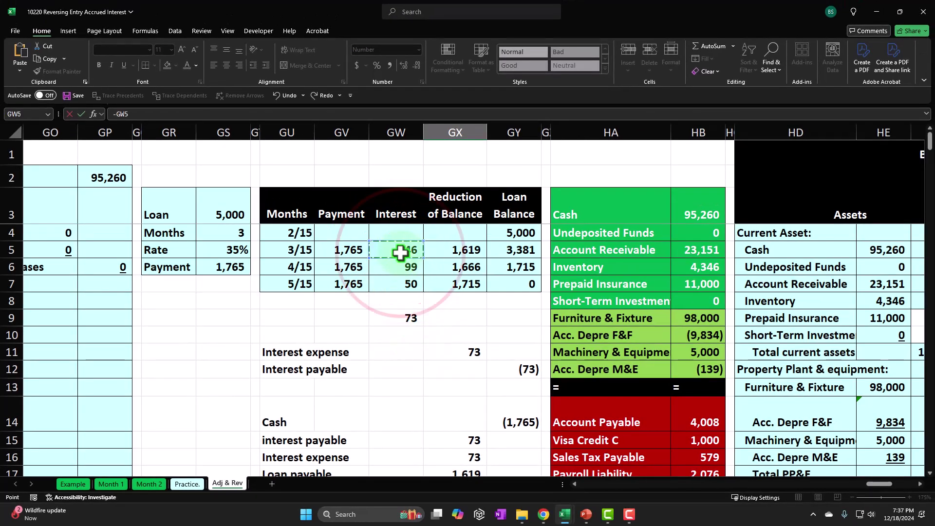
{"action": "key", "text": "Return"}
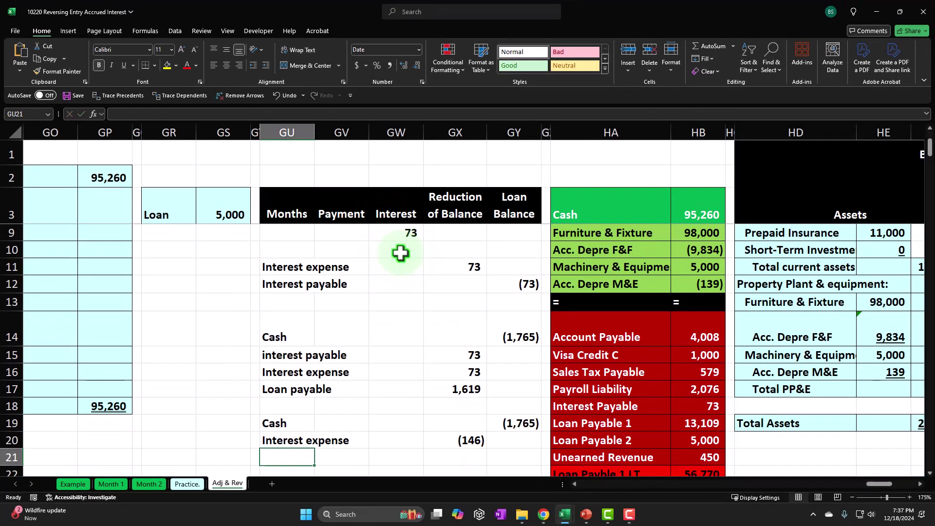
Step: Link GU21 to the "Loan payable" account name of the first payment entry
{"action": "type", "text": "+GU18"}
{"action": "key", "text": "Up"}
{"action": "key", "text": "Tab"}
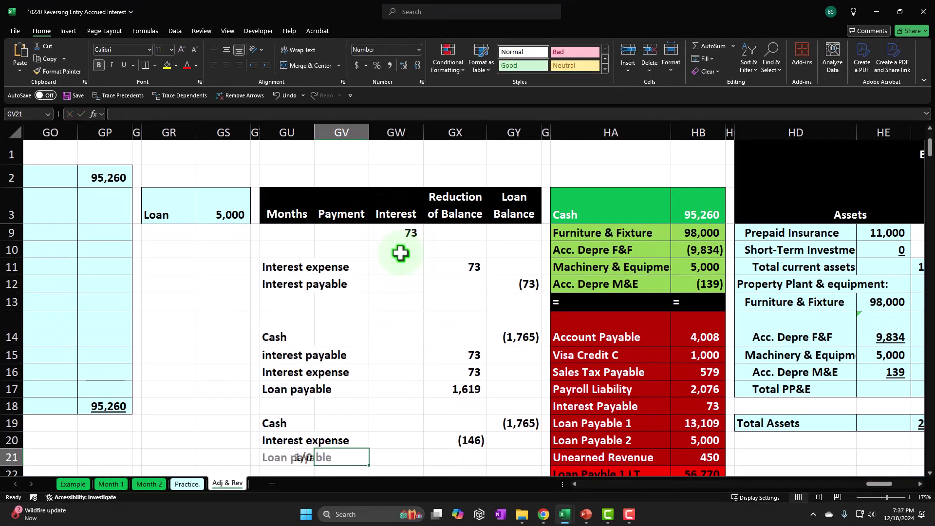
Step: Correct the interest expense formula in GX20 to =GW5 so it is a debit
{"action": "left_click", "coordinate": [429, 440]}
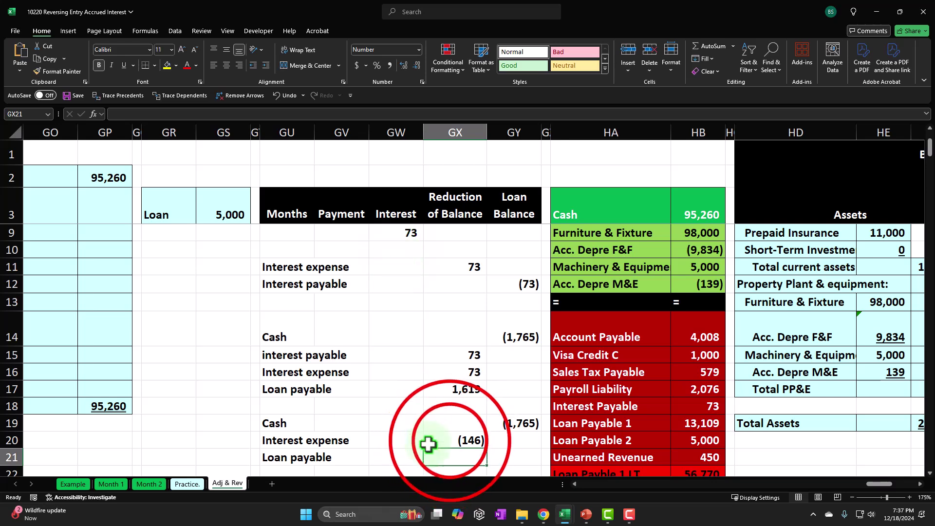
{"action": "double_click", "coordinate": [429, 439]}
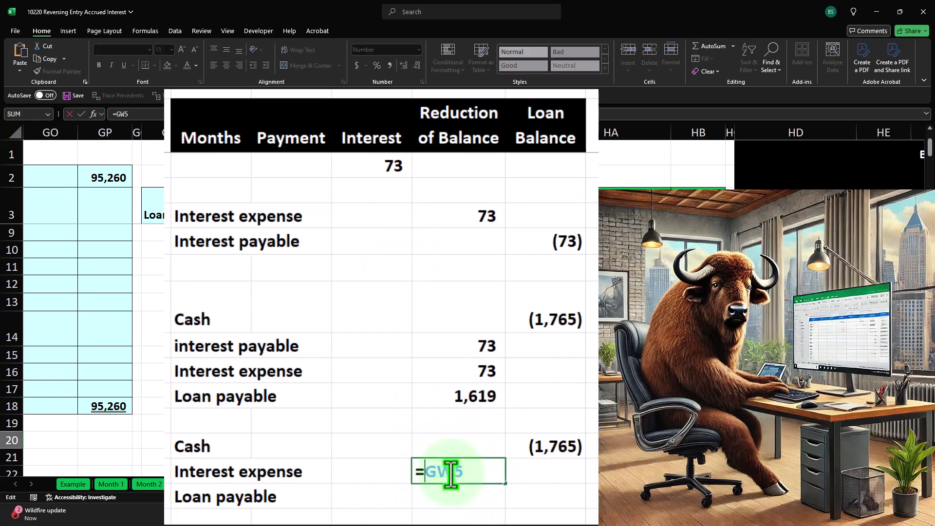
{"action": "key", "text": "Return"}
Step: Calculate the loan payable debit in GX21 as the negative sum of GX19:GY20
{"action": "type", "text": "-sum("}
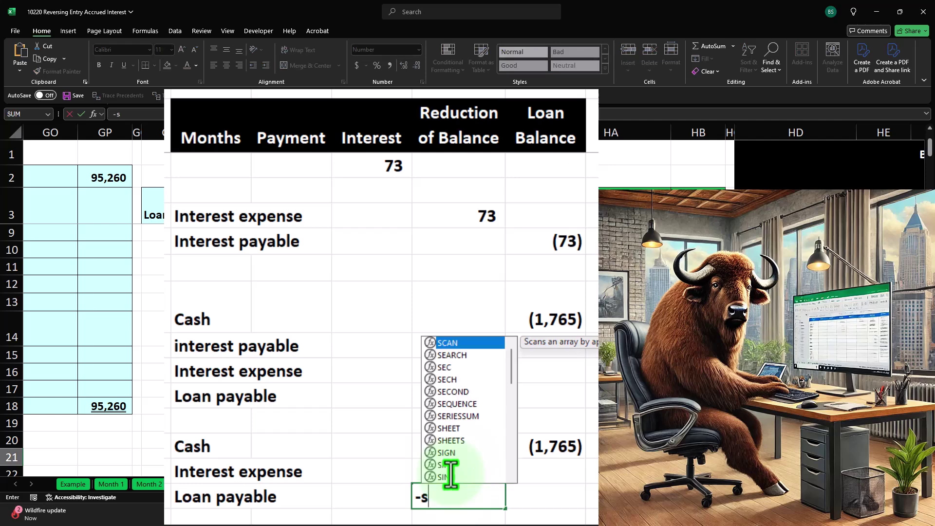
{"action": "key", "text": "Up"}
{"action": "key", "text": "shift+Up"}
{"action": "key", "text": "shift+Right"}
{"action": "key", "text": "Return"}
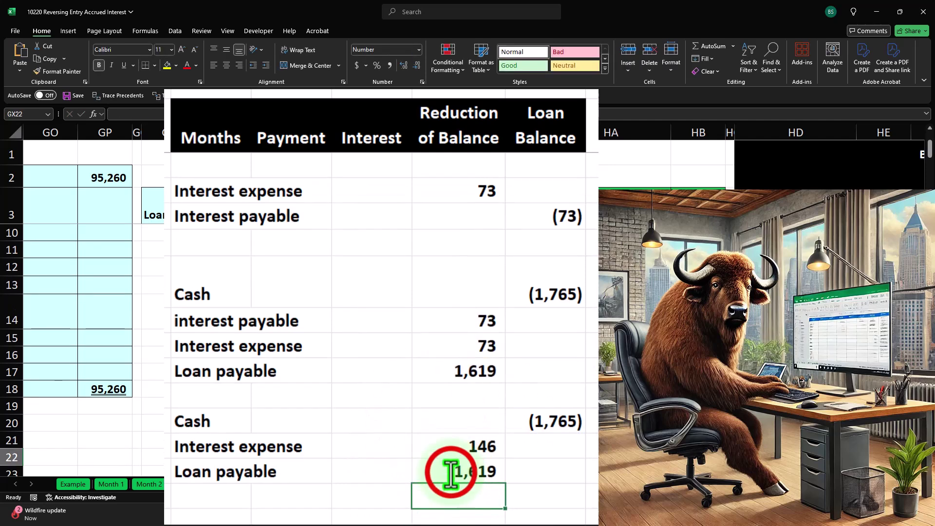
Step: Review both payment entries against the 3/15 payment, interest and balance reduction in the loan schedule
{"action": "left_click", "coordinate": [463, 475]}
{"action": "left_click_drag", "start_coordinate": [509, 458], "coordinate": [518, 468]}
{"action": "left_click_drag", "start_coordinate": [364, 476], "coordinate": [393, 495]}
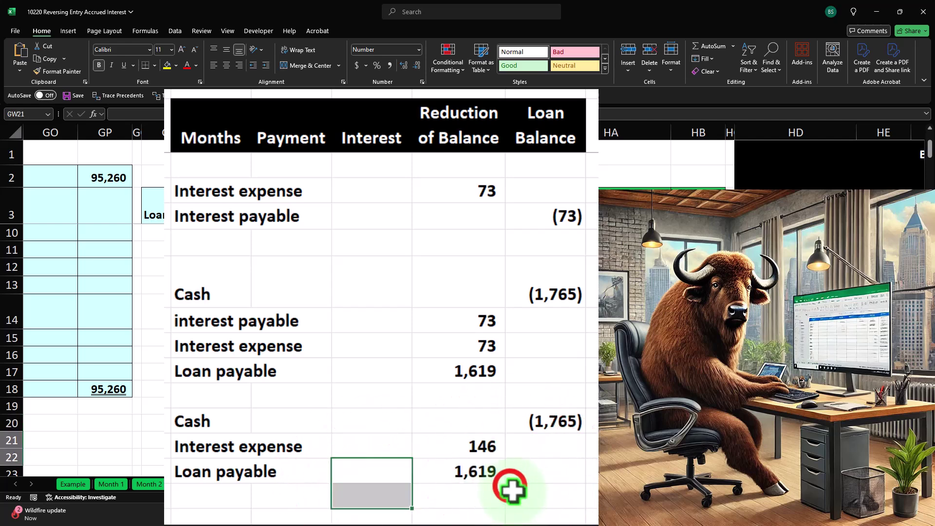
{"action": "scroll", "coordinate": [489, 449], "scroll_direction": "down", "scroll_amount": 1}
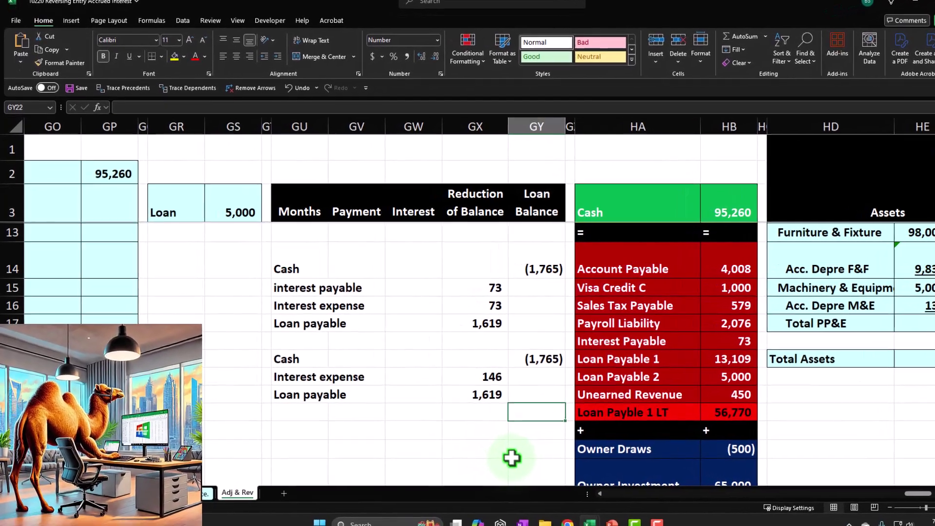
{"action": "left_click_drag", "start_coordinate": [299, 262], "coordinate": [550, 324]}
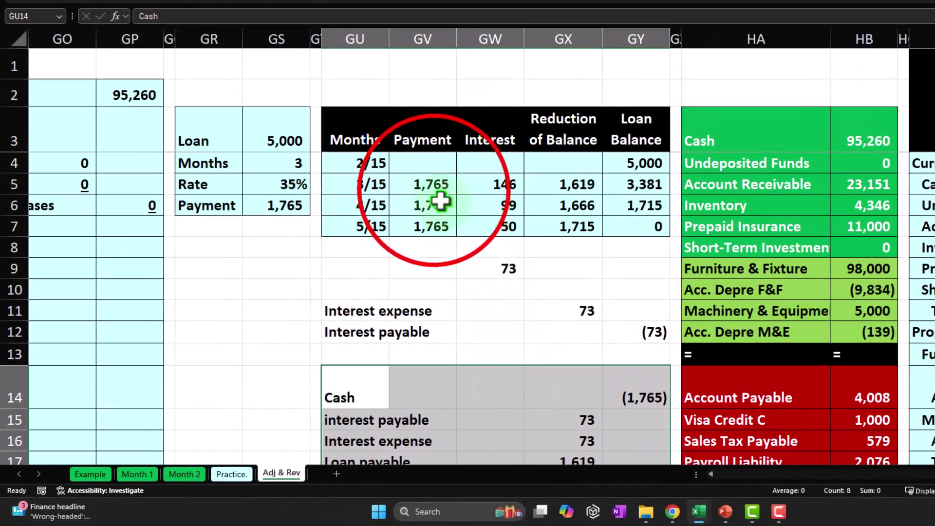
{"action": "left_click", "coordinate": [434, 190]}
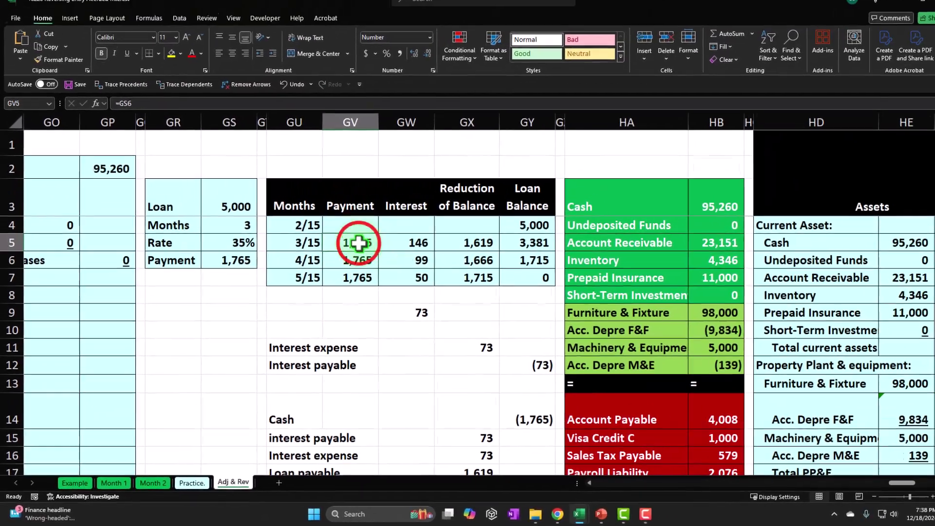
{"action": "left_click_drag", "start_coordinate": [358, 243], "coordinate": [456, 242]}
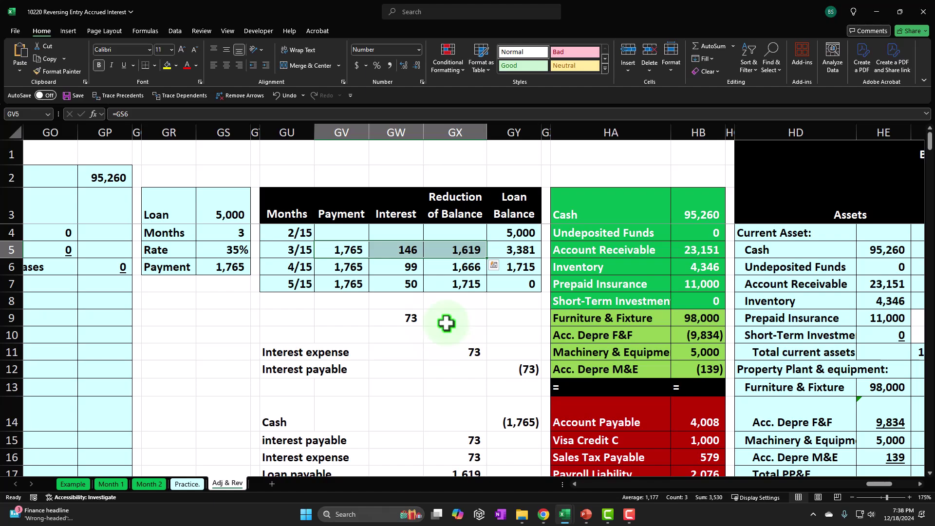
Step: Go back to the liabilities columns and examine the row 11 balances of Loan Payable 2 and Interest Payable
{"action": "key", "text": "Left"}
{"action": "key", "text": "Left"}
{"action": "key", "text": "Left"}
{"action": "key", "text": "Left"}
{"action": "key", "text": "Left"}
{"action": "key", "text": "Left"}
{"action": "key", "text": "Left"}
{"action": "key", "text": "Left"}
{"action": "key", "text": "Left"}
{"action": "key", "text": "Left"}
{"action": "key", "text": "Left"}
{"action": "key", "text": "Left"}
{"action": "key", "text": "Left"}
{"action": "key", "text": "Left"}
{"action": "key", "text": "Left"}
{"action": "key", "text": "Left"}
{"action": "key", "text": "Left"}
{"action": "key", "text": "Left"}
{"action": "key", "text": "Left"}
{"action": "key", "text": "Left"}
{"action": "key", "text": "Left"}
{"action": "key", "text": "Left"}
{"action": "key", "text": "Left"}
{"action": "key", "text": "Left"}
{"action": "key", "text": "Left"}
{"action": "key", "text": "Left"}
{"action": "key", "text": "Left"}
{"action": "key", "text": "Left"}
{"action": "key", "text": "Left"}
{"action": "key", "text": "Left"}
{"action": "key", "text": "Left"}
{"action": "key", "text": "Left"}
{"action": "key", "text": "Left"}
{"action": "key", "text": "Left"}
{"action": "key", "text": "Left"}
{"action": "key", "text": "Left"}
{"action": "key", "text": "Left"}
{"action": "key", "text": "Left"}
{"action": "key", "text": "Left"}
{"action": "key", "text": "Left"}
{"action": "key", "text": "Left"}
{"action": "key", "text": "Left"}
{"action": "key", "text": "Left"}
{"action": "key", "text": "Left"}
{"action": "key", "text": "Left"}
{"action": "key", "text": "Left"}
{"action": "key", "text": "Left"}
{"action": "key", "text": "Left"}
{"action": "key", "text": "Left"}
{"action": "key", "text": "Left"}
{"action": "key", "text": "Left"}
{"action": "key", "text": "Left"}
{"action": "key", "text": "Left"}
{"action": "key", "text": "Left"}
{"action": "key", "text": "Left"}
{"action": "key", "text": "Left"}
{"action": "key", "text": "Left"}
{"action": "key", "text": "Left"}
{"action": "key", "text": "Left"}
{"action": "key", "text": "Left"}
{"action": "key", "text": "Left"}
{"action": "key", "text": "Left"}
{"action": "key", "text": "Left"}
{"action": "key", "text": "Left"}
{"action": "key", "text": "Left"}
{"action": "key", "text": "Left"}
{"action": "key", "text": "Left"}
{"action": "key", "text": "Left"}
{"action": "key", "text": "Left"}
{"action": "key", "text": "Left"}
{"action": "key", "text": "Left"}
{"action": "key", "text": "Left"}
{"action": "key", "text": "Left"}
{"action": "key", "text": "Left"}
{"action": "key", "text": "Left"}
{"action": "key", "text": "Left"}
{"action": "key", "text": "Left"}
{"action": "key", "text": "Left"}
{"action": "key", "text": "Left"}
{"action": "key", "text": "Left"}
{"action": "key", "text": "Right"}
{"action": "key", "text": "Right"}
{"action": "key", "text": "Right"}
{"action": "key", "text": "Right"}
{"action": "key", "text": "Right"}
{"action": "key", "text": "Right"}
{"action": "key", "text": "Right"}
{"action": "key", "text": "Right"}
{"action": "key", "text": "Right"}
{"action": "key", "text": "Right"}
{"action": "key", "text": "Right"}
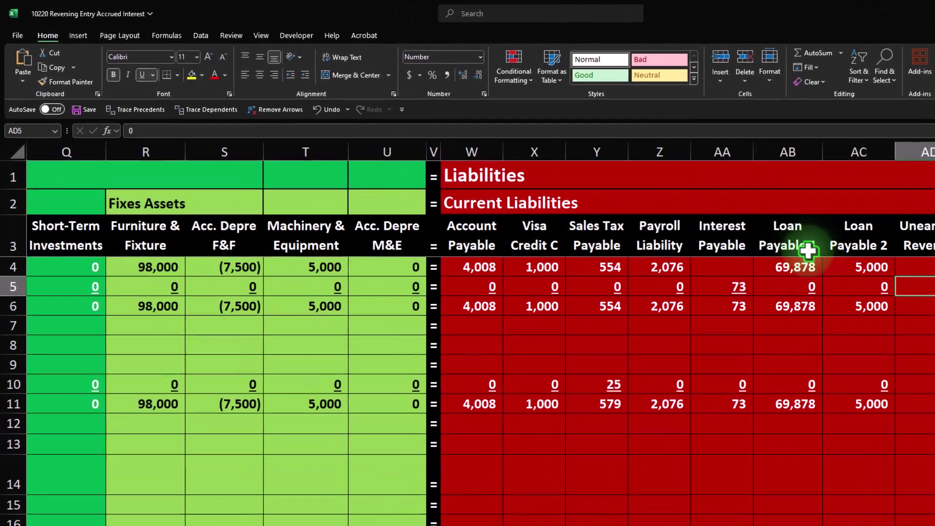
{"action": "left_click", "coordinate": [870, 406]}
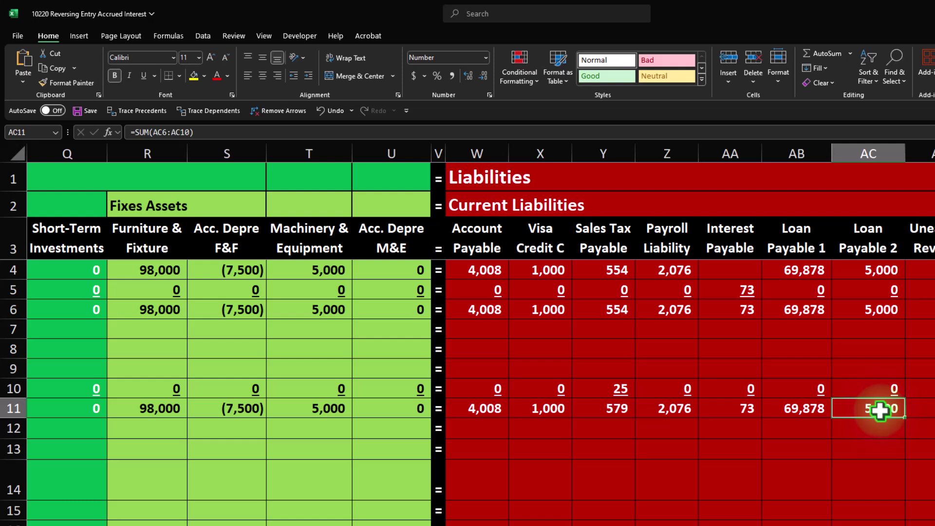
{"action": "left_click", "coordinate": [732, 403]}
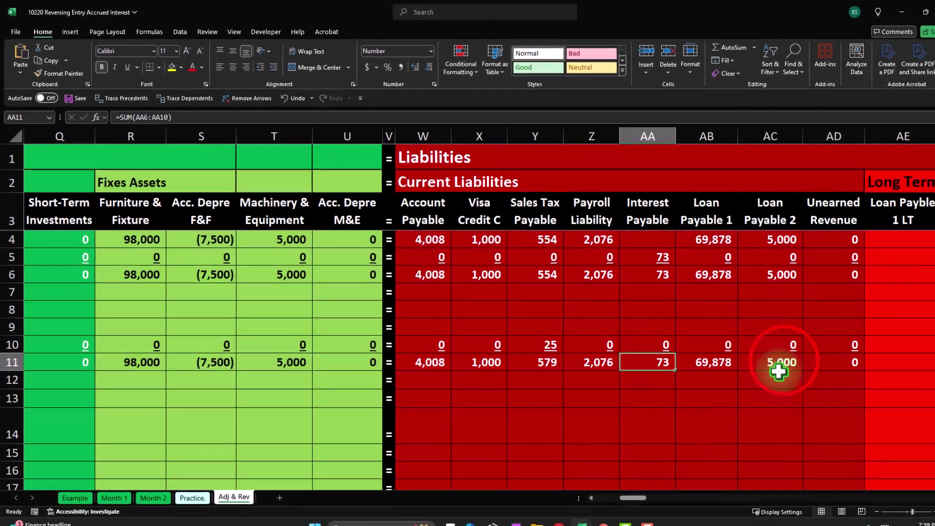
{"action": "left_click", "coordinate": [869, 409]}
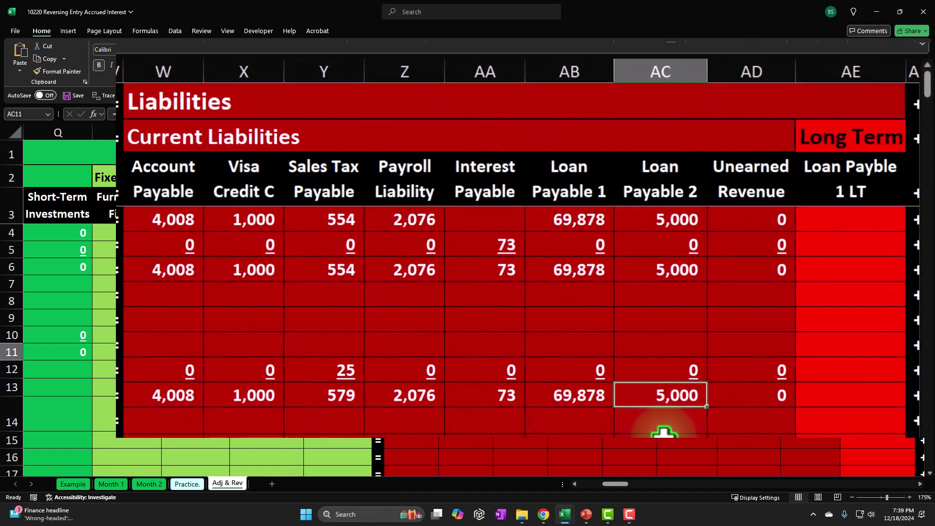
{"action": "left_click", "coordinate": [498, 396]}
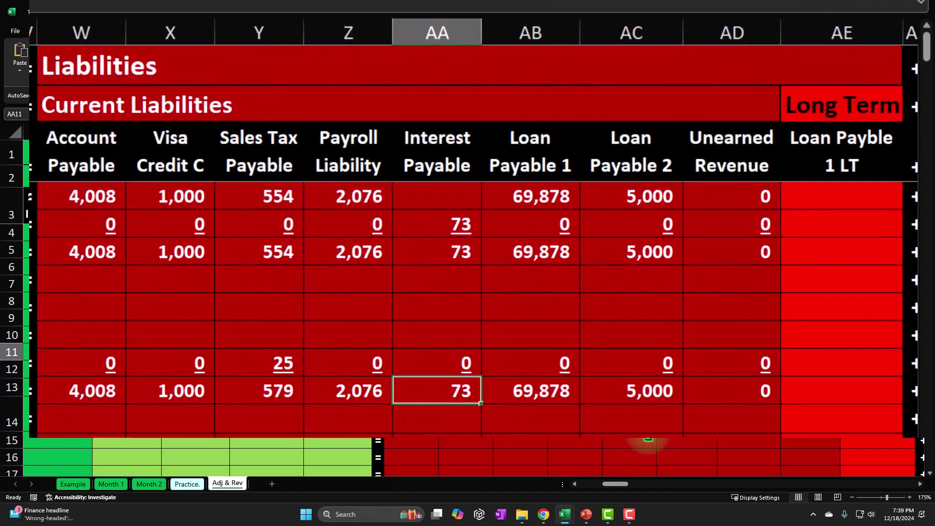
Step: Link the amount of the 3/1 reversing entry in C34 to the accrued interest adjustment amount in C5
{"action": "key", "text": "Left"}
{"action": "key", "text": "Left"}
{"action": "key", "text": "Left"}
{"action": "key", "text": "Left"}
{"action": "key", "text": "Left"}
{"action": "key", "text": "Left"}
{"action": "key", "text": "Left"}
{"action": "key", "text": "Left"}
{"action": "key", "text": "Left"}
{"action": "key", "text": "Left"}
{"action": "key", "text": "Left"}
{"action": "key", "text": "Left"}
{"action": "key", "text": "Left"}
{"action": "key", "text": "Left"}
{"action": "key", "text": "Left"}
{"action": "key", "text": "Left"}
{"action": "key", "text": "Left"}
{"action": "key", "text": "Left"}
{"action": "key", "text": "Left"}
{"action": "key", "text": "Left"}
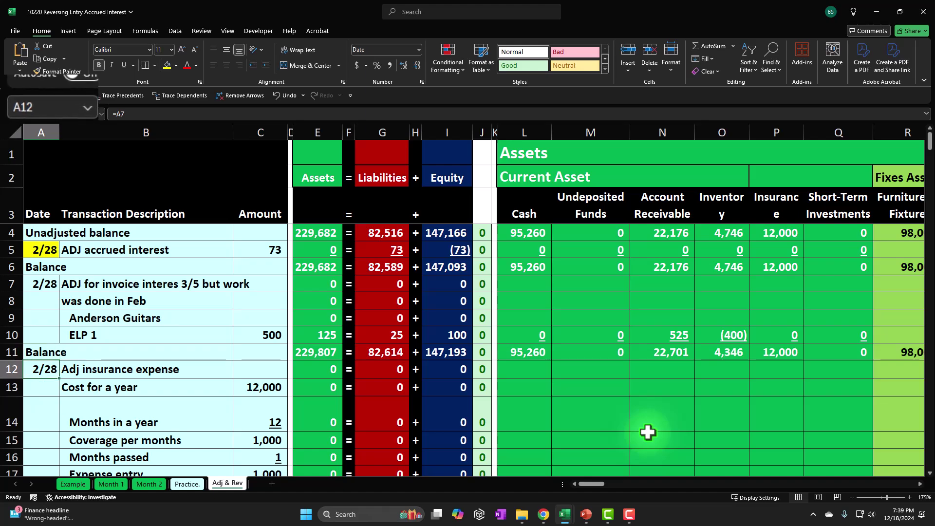
{"action": "key", "text": "Down"}
{"action": "key", "text": "Down"}
{"action": "key", "text": "Down"}
{"action": "key", "text": "Down"}
{"action": "key", "text": "Down"}
{"action": "key", "text": "Down"}
{"action": "key", "text": "Down"}
{"action": "key", "text": "Down"}
{"action": "key", "text": "Down"}
{"action": "key", "text": "Down"}
{"action": "key", "text": "Down"}
{"action": "key", "text": "Down"}
{"action": "key", "text": "Down"}
{"action": "key", "text": "Down"}
{"action": "key", "text": "Down"}
{"action": "key", "text": "Down"}
{"action": "key", "text": "Down"}
{"action": "key", "text": "Down"}
{"action": "key", "text": "Down"}
{"action": "key", "text": "Down"}
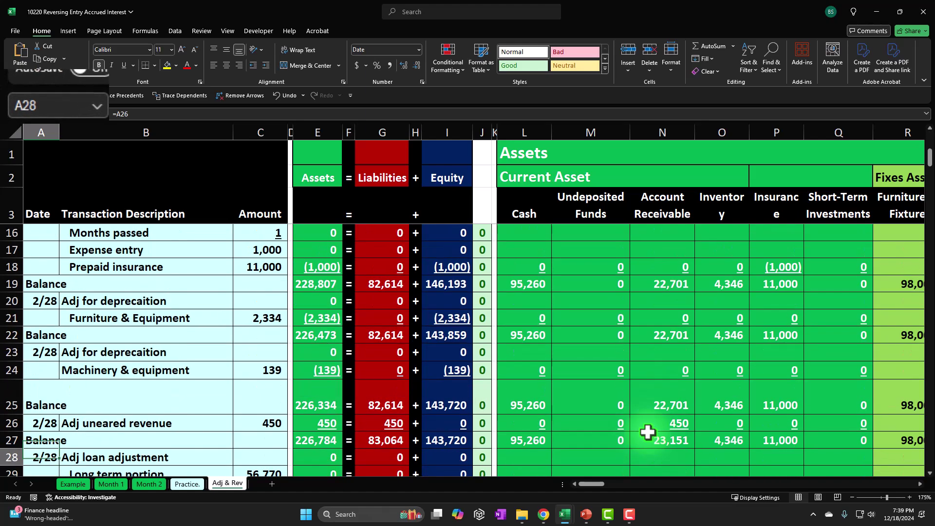
{"action": "key", "text": "Up"}
{"action": "key", "text": "Up"}
{"action": "key", "text": "Up"}
{"action": "key", "text": "Up"}
{"action": "key", "text": "Right"}
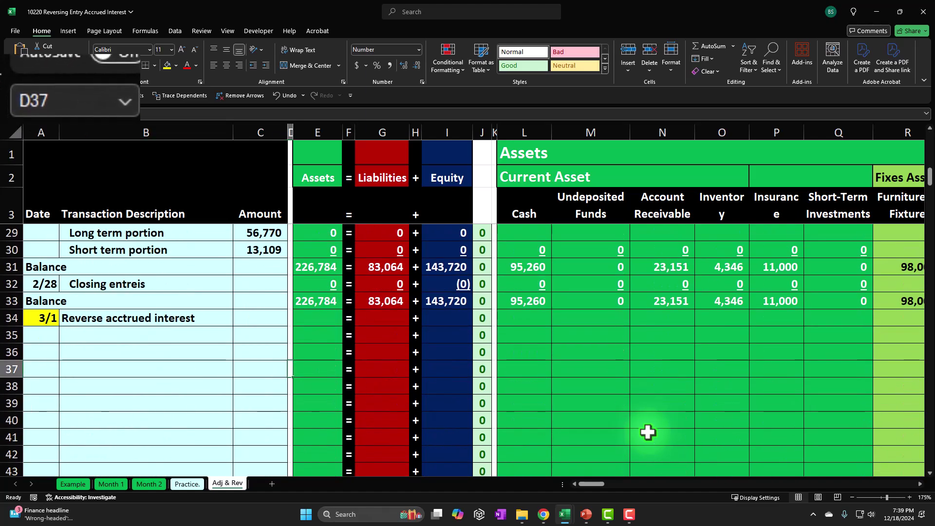
{"action": "key", "text": "Left"}
{"action": "type", "text": "="}
{"action": "key", "text": "Up"}
{"action": "key", "text": "Up"}
{"action": "key", "text": "Up"}
{"action": "key", "text": "Up"}
{"action": "key", "text": "Up"}
{"action": "key", "text": "Up"}
{"action": "key", "text": "Up"}
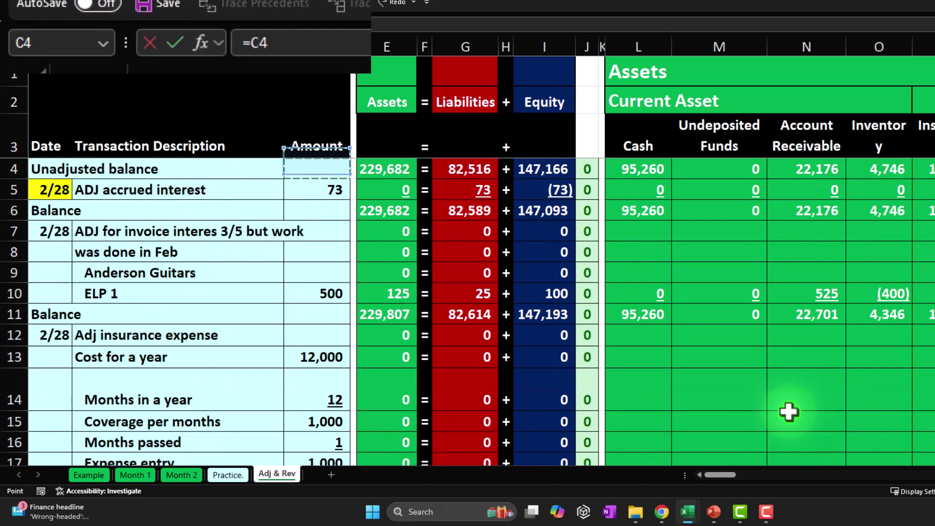
{"action": "key", "text": "Return"}
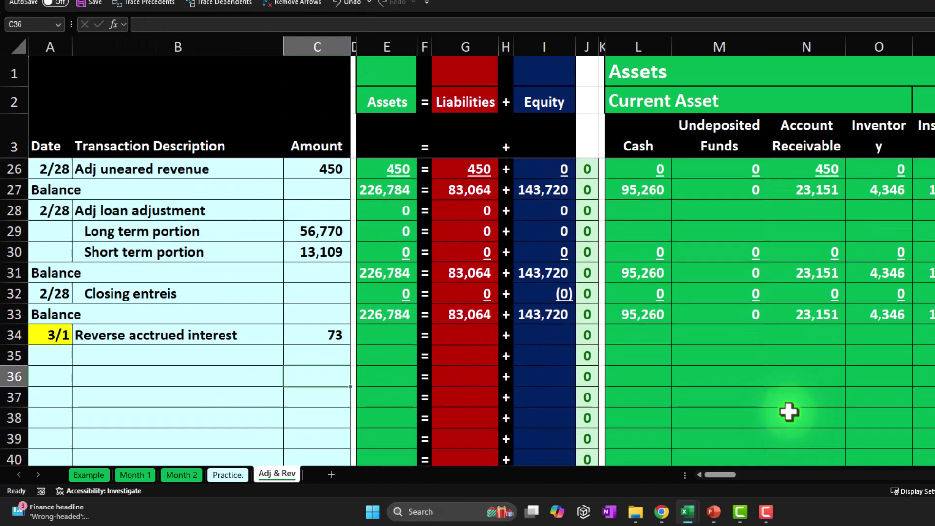
Step: Reverse the interest payable in AA34 with the formula =-AA33
{"action": "key", "text": "Up"}
{"action": "key", "text": "Up"}
{"action": "key", "text": "Right"}
{"action": "key", "text": "Right"}
{"action": "key", "text": "Right"}
{"action": "key", "text": "Right"}
{"action": "key", "text": "Right"}
{"action": "key", "text": "Right"}
{"action": "key", "text": "Right"}
{"action": "key", "text": "Right"}
{"action": "key", "text": "Right"}
{"action": "key", "text": "Right"}
{"action": "key", "text": "Right"}
{"action": "key", "text": "Right"}
{"action": "key", "text": "Right"}
{"action": "key", "text": "Right"}
{"action": "key", "text": "Right"}
{"action": "key", "text": "Right"}
{"action": "key", "text": "Right"}
{"action": "key", "text": "Right"}
{"action": "key", "text": "Right"}
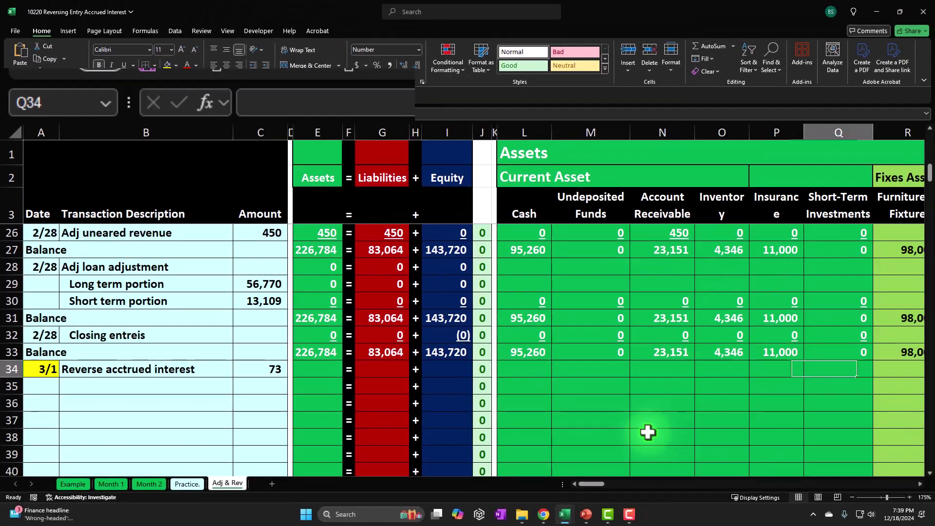
{"action": "type", "text": "="}
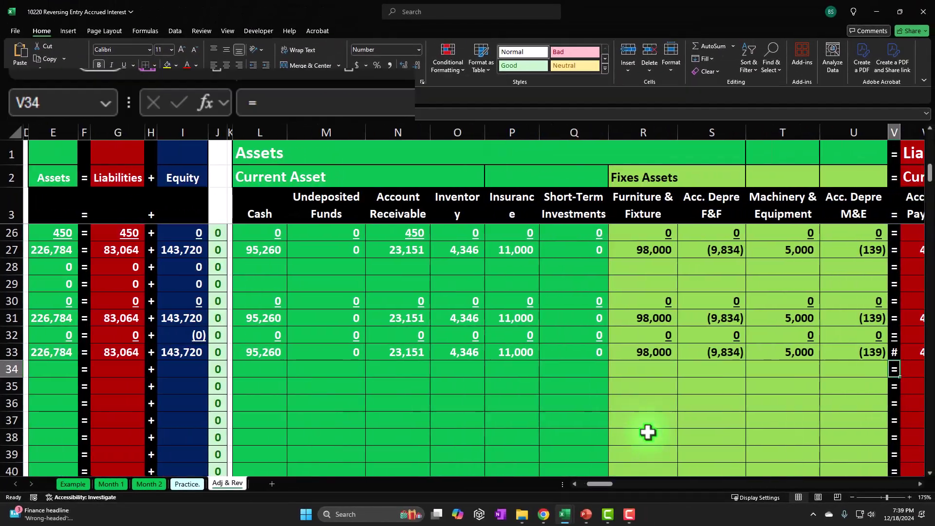
{"action": "key", "text": "Right"}
{"action": "key", "text": "Right"}
{"action": "key", "text": "Right"}
{"action": "key", "text": "Right"}
{"action": "key", "text": "Right"}
{"action": "key", "text": "Right"}
{"action": "key", "text": "Right"}
{"action": "key", "text": "Right"}
{"action": "key", "text": "Left"}
{"action": "key", "text": "Left"}
{"action": "key", "text": "Left"}
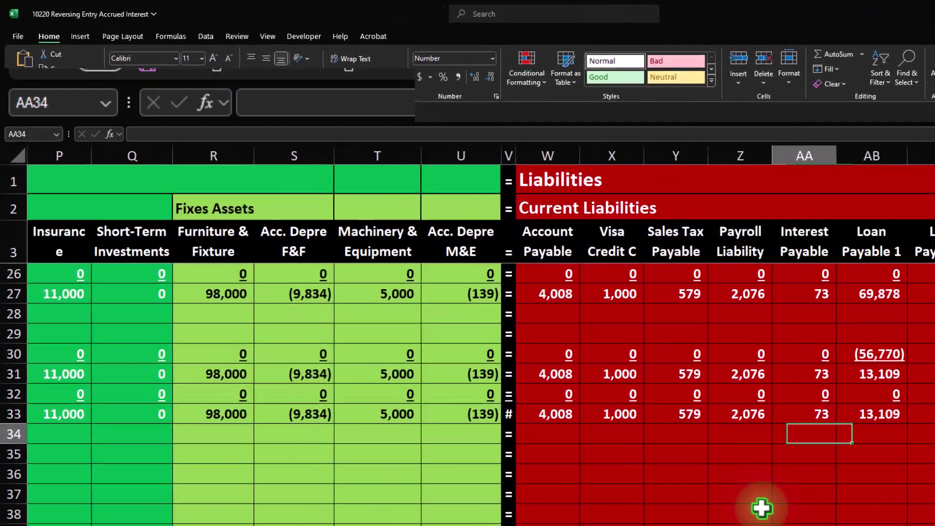
{"action": "type", "text": "=-"}
{"action": "key", "text": "Up"}
{"action": "key", "text": "Return"}
{"action": "key", "text": "Up"}
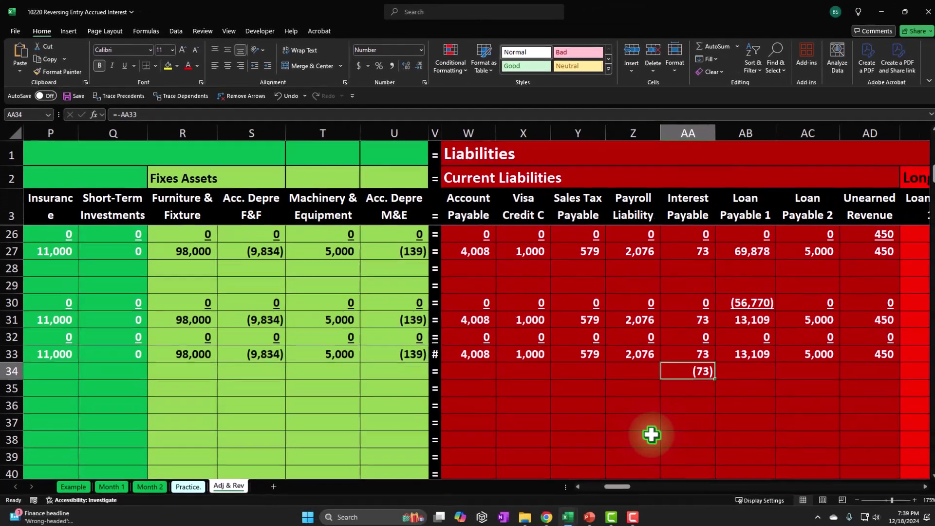
Step: Try recording the interest expense side of the reversing entry in AY34 as the negative of the amount in C34
{"action": "key", "text": "Right"}
{"action": "key", "text": "Right"}
{"action": "key", "text": "Right"}
{"action": "key", "text": "Right"}
{"action": "key", "text": "Right"}
{"action": "key", "text": "Right"}
{"action": "key", "text": "Right"}
{"action": "key", "text": "Right"}
{"action": "key", "text": "Right"}
{"action": "key", "text": "Right"}
{"action": "key", "text": "Right"}
{"action": "key", "text": "Right"}
{"action": "key", "text": "Right"}
{"action": "key", "text": "Right"}
{"action": "key", "text": "Right"}
{"action": "key", "text": "Right"}
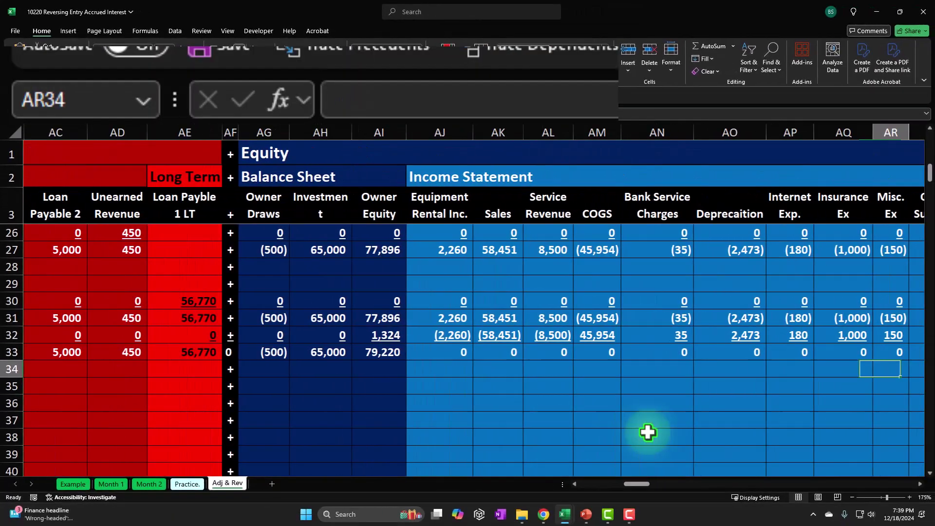
{"action": "key", "text": "Right"}
{"action": "key", "text": "Right"}
{"action": "key", "text": "Right"}
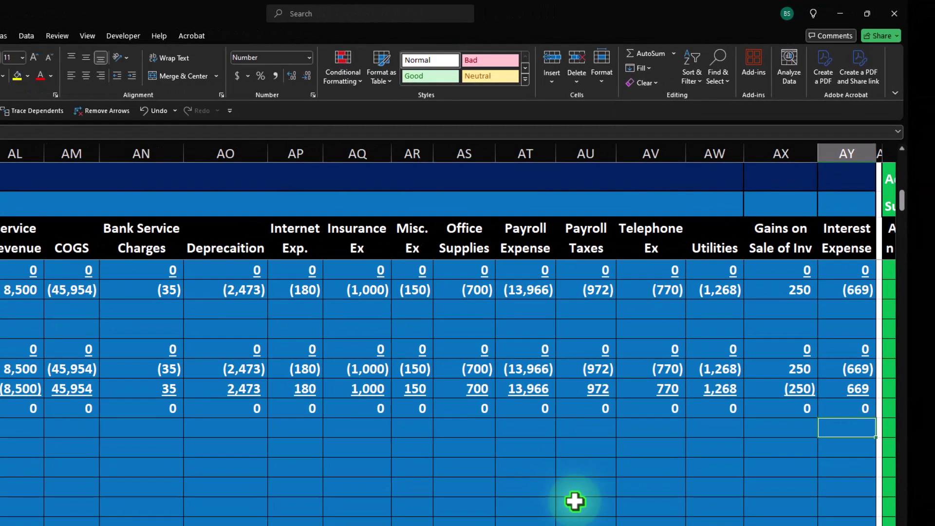
{"action": "type", "text": "+"}
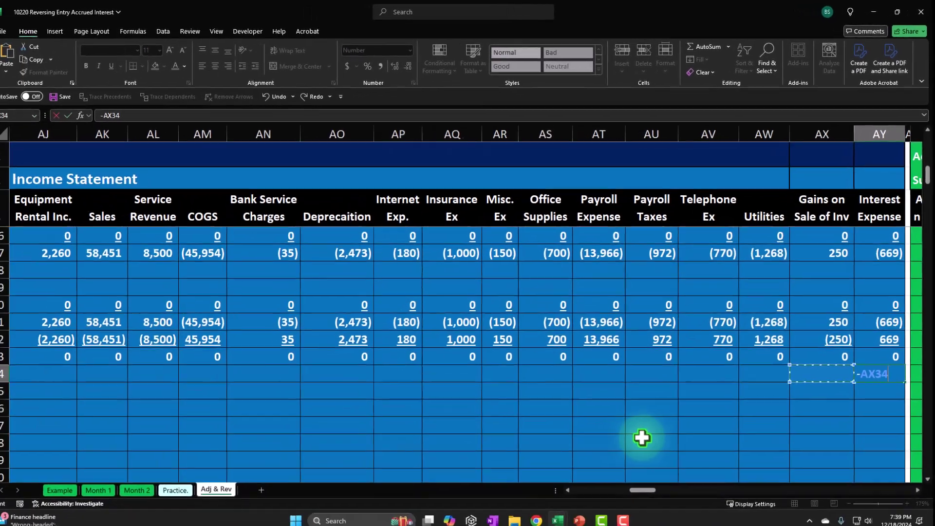
{"action": "key", "text": "Left"}
{"action": "key", "text": "Left"}
{"action": "key", "text": "Left"}
{"action": "key", "text": "Left"}
{"action": "key", "text": "Left"}
{"action": "key", "text": "Left"}
{"action": "key", "text": "Left"}
{"action": "key", "text": "Left"}
{"action": "key", "text": "Left"}
{"action": "key", "text": "Left"}
{"action": "key", "text": "Left"}
{"action": "key", "text": "Left"}
{"action": "key", "text": "Left"}
{"action": "key", "text": "Left"}
{"action": "key", "text": "Left"}
{"action": "key", "text": "Left"}
{"action": "key", "text": "Left"}
{"action": "key", "text": "Left"}
{"action": "key", "text": "Left"}
{"action": "key", "text": "Left"}
{"action": "key", "text": "Left"}
{"action": "key", "text": "Left"}
{"action": "key", "text": "Left"}
{"action": "key", "text": "Left"}
{"action": "key", "text": "Left"}
{"action": "key", "text": "Left"}
{"action": "key", "text": "Left"}
{"action": "key", "text": "Left"}
{"action": "key", "text": "Left"}
{"action": "key", "text": "Left"}
{"action": "key", "text": "Left"}
{"action": "key", "text": "Left"}
{"action": "key", "text": "Left"}
{"action": "key", "text": "Left"}
{"action": "key", "text": "Left"}
{"action": "key", "text": "Left"}
{"action": "key", "text": "Left"}
{"action": "key", "text": "Left"}
{"action": "key", "text": "Left"}
{"action": "key", "text": "Left"}
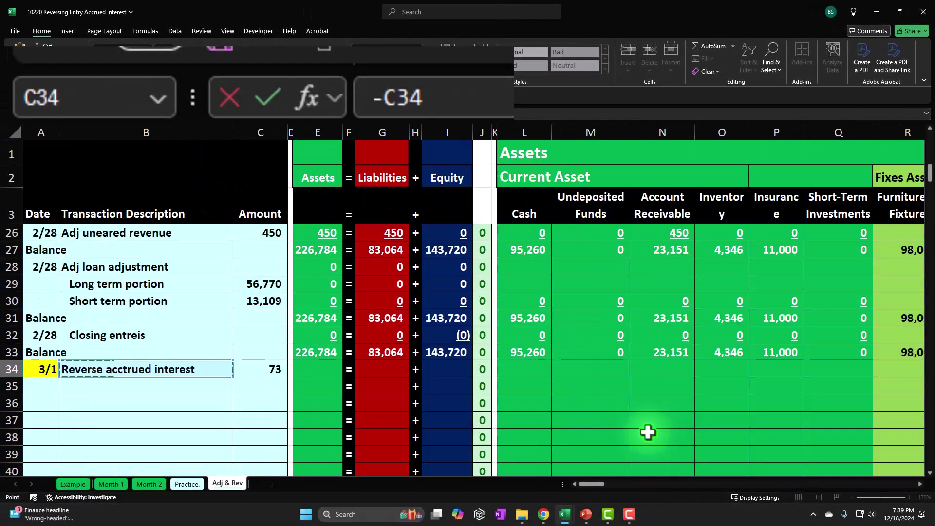
{"action": "key", "text": "Return"}
Step: Replace the interest expense side of the 3/1 reversing entry in AY34 with the formula =+C34 and compare it with the balances above
{"action": "key", "text": "Right"}
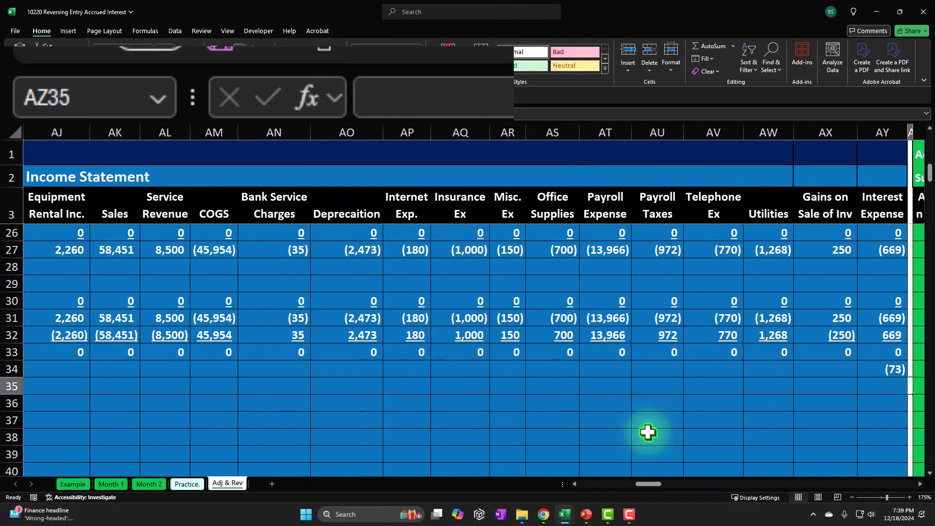
{"action": "type", "text": "+AK34"}
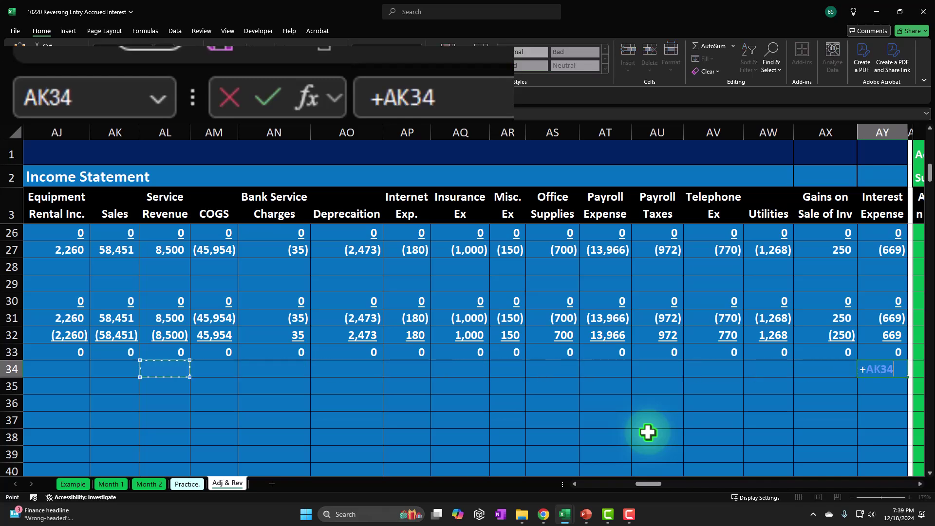
{"action": "key", "text": "Left"}
{"action": "key", "text": "Left"}
{"action": "key", "text": "Left"}
{"action": "key", "text": "Left"}
{"action": "key", "text": "Left"}
{"action": "key", "text": "Left"}
{"action": "key", "text": "Left"}
{"action": "key", "text": "Left"}
{"action": "key", "text": "Left"}
{"action": "key", "text": "Left"}
{"action": "key", "text": "Left"}
{"action": "key", "text": "Left"}
{"action": "key", "text": "Left"}
{"action": "key", "text": "Left"}
{"action": "key", "text": "Left"}
{"action": "key", "text": "Left"}
{"action": "key", "text": "Left"}
{"action": "key", "text": "Left"}
{"action": "key", "text": "Left"}
{"action": "key", "text": "Left"}
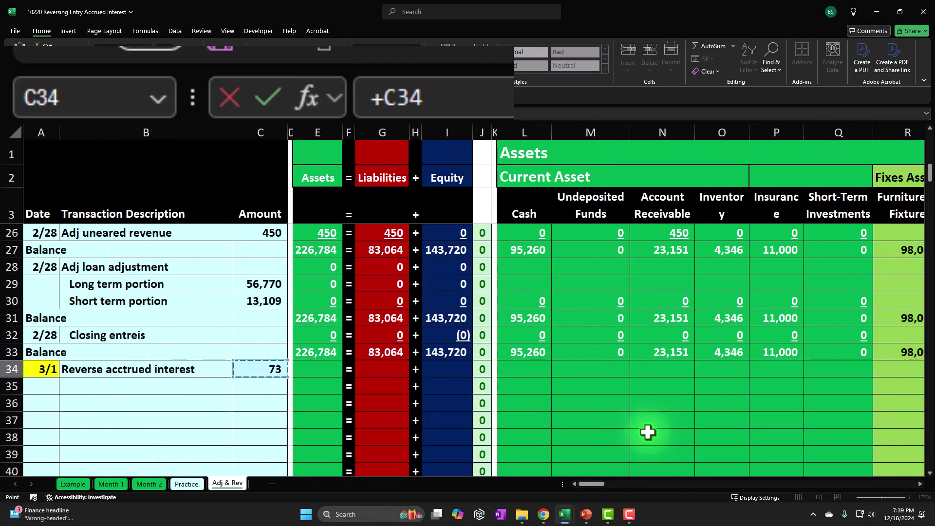
{"action": "key", "text": "Return"}
{"action": "key", "text": "Left"}
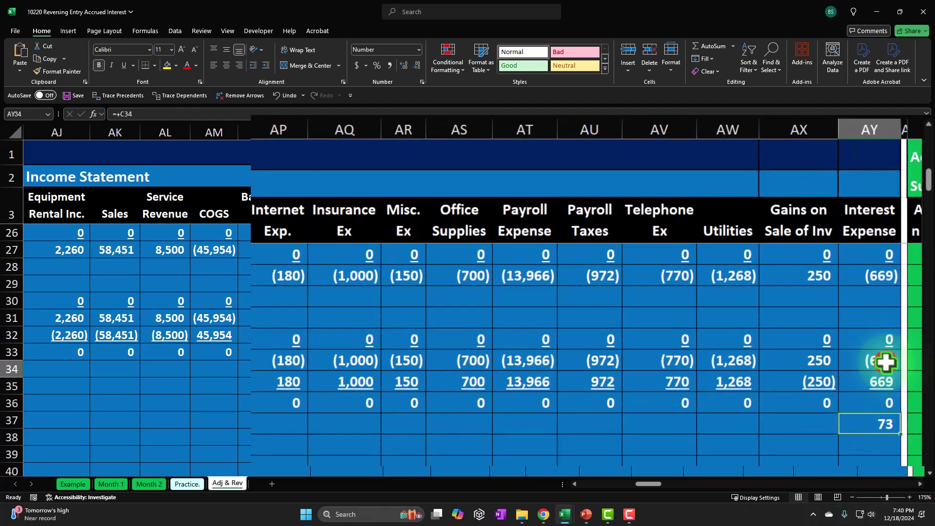
{"action": "left_click", "coordinate": [896, 319]}
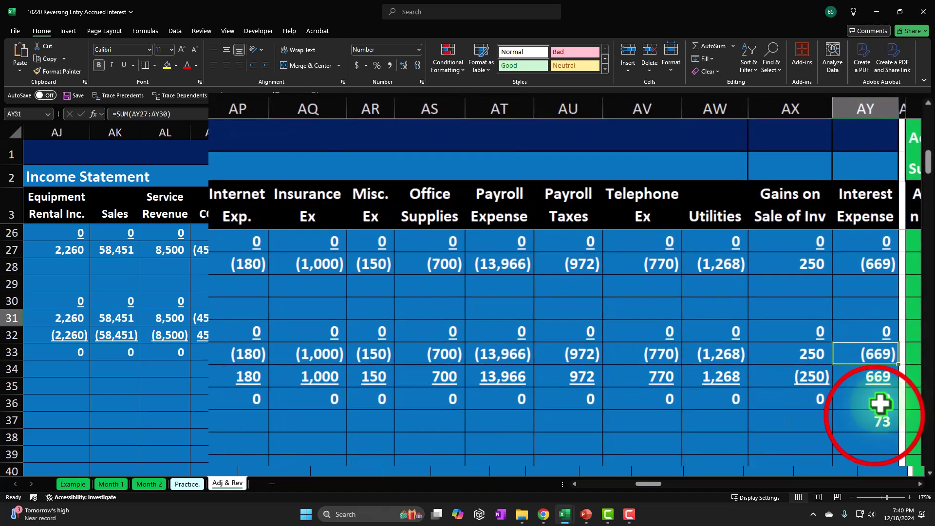
{"action": "left_click", "coordinate": [873, 415]}
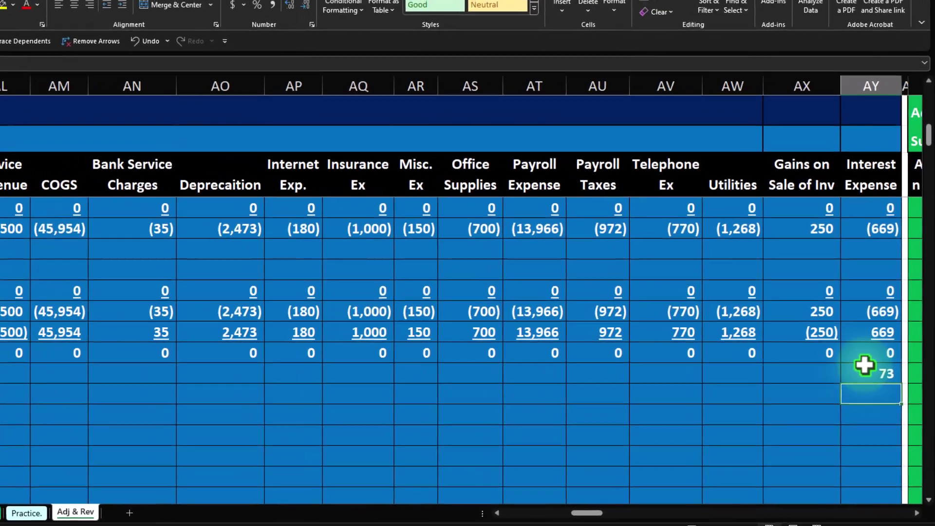
{"action": "left_click", "coordinate": [857, 367]}
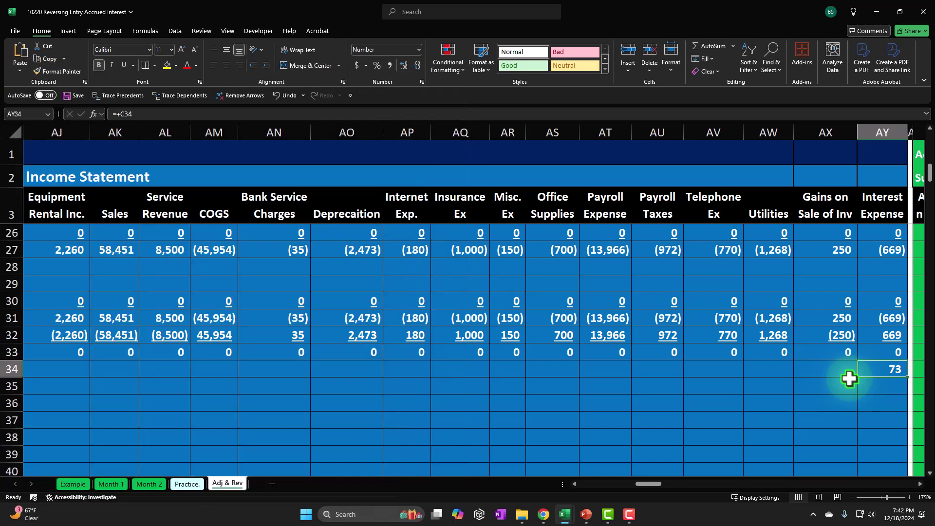
Step: Enter 0 in row 34 for all asset accounts, Account Payable and Visa Credit C, covering L34:U34 and W34:X34
{"action": "left_click", "coordinate": [850, 378]}
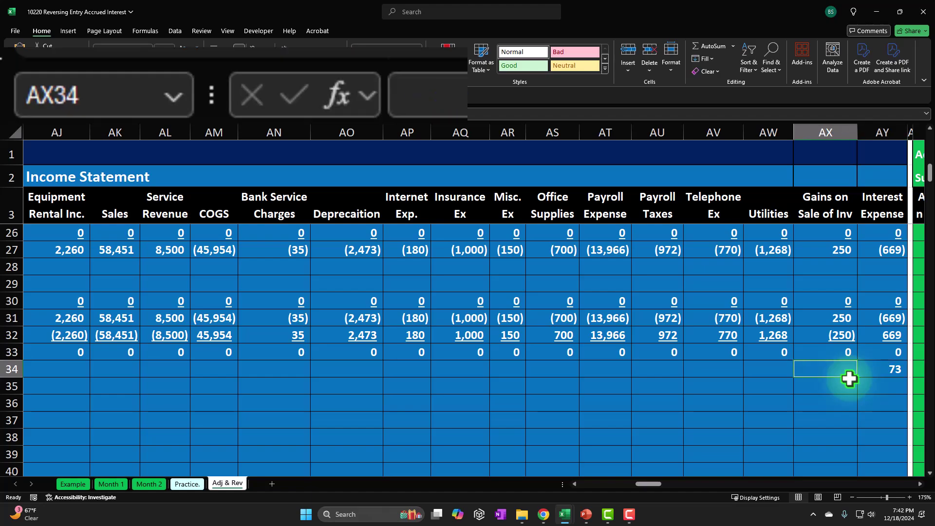
{"action": "key", "text": "Left"}
{"action": "key", "text": "Left"}
{"action": "key", "text": "Left"}
{"action": "key", "text": "Left"}
{"action": "key", "text": "Left"}
{"action": "key", "text": "Left"}
{"action": "key", "text": "Left"}
{"action": "key", "text": "Left"}
{"action": "key", "text": "Left"}
{"action": "key", "text": "Left"}
{"action": "key", "text": "Left"}
{"action": "key", "text": "Left"}
{"action": "key", "text": "Left"}
{"action": "key", "text": "Left"}
{"action": "key", "text": "Left"}
{"action": "key", "text": "Left"}
{"action": "key", "text": "Left"}
{"action": "key", "text": "Left"}
{"action": "key", "text": "Left"}
{"action": "key", "text": "Left"}
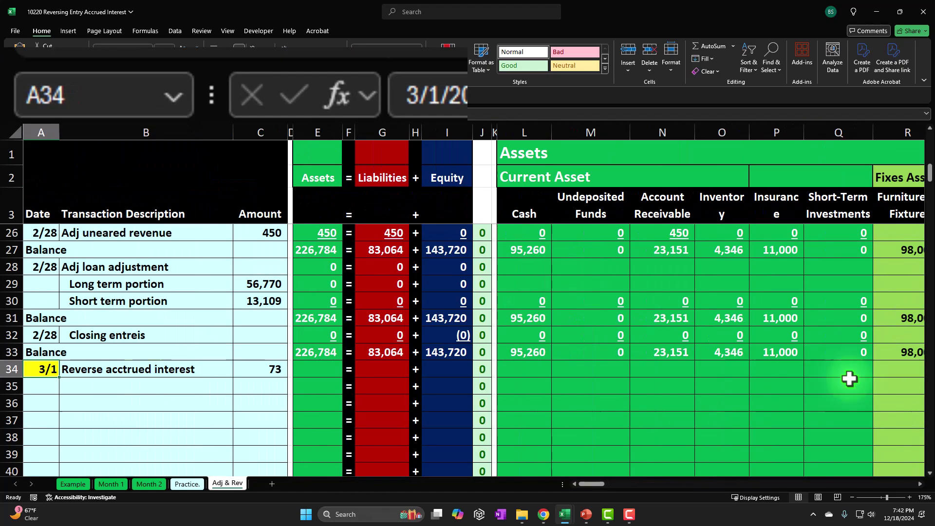
{"action": "key", "text": "Right"}
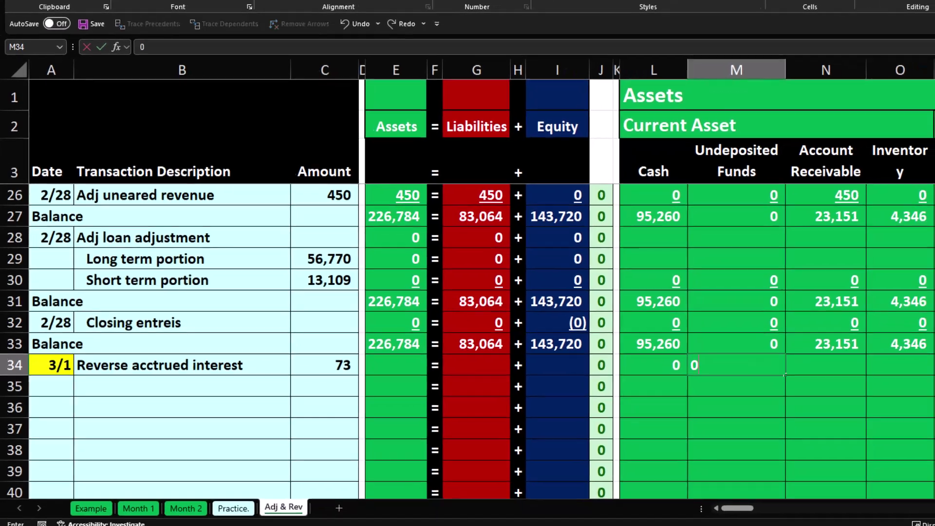
{"action": "double_click", "coordinate": [839, 393]}
{"action": "type", "text": "0\t0\t0\t0\t0\t"}
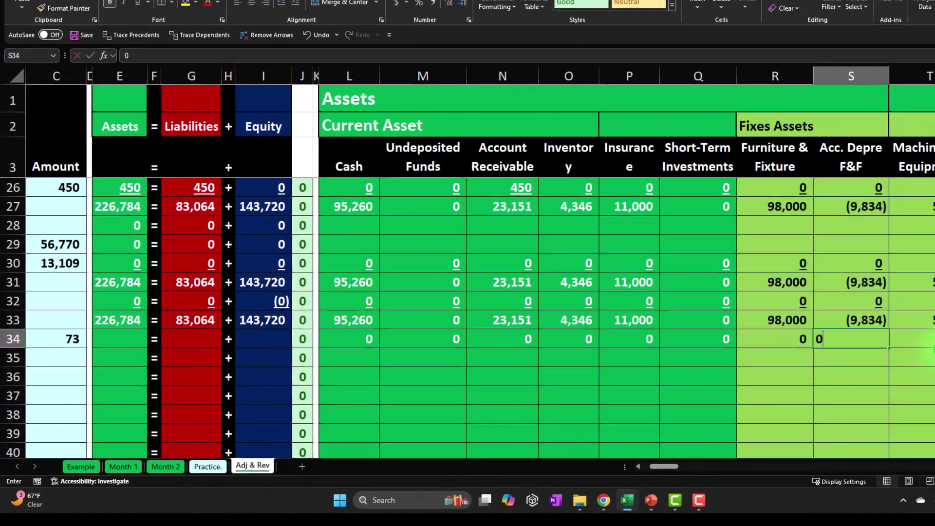
{"action": "type", "text": "0\t0\t\t0\t0\t0\t0"}
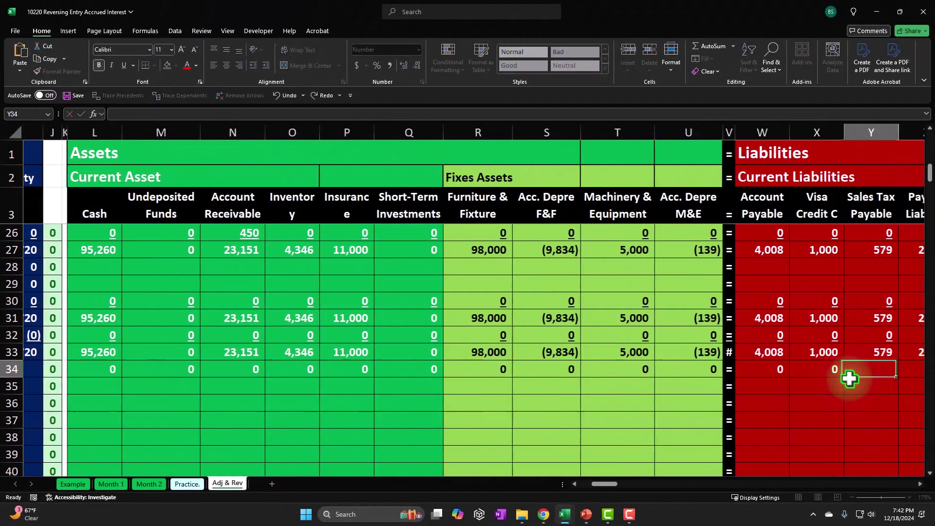
Step: Enter 0 in the other row 34 account cells up to AX34, skipping Interest Payable, and underline L34:AY34
{"action": "type", "text": "\t0"}
{"action": "key", "text": "ctrl+z"}
{"action": "type", "text": "0"}
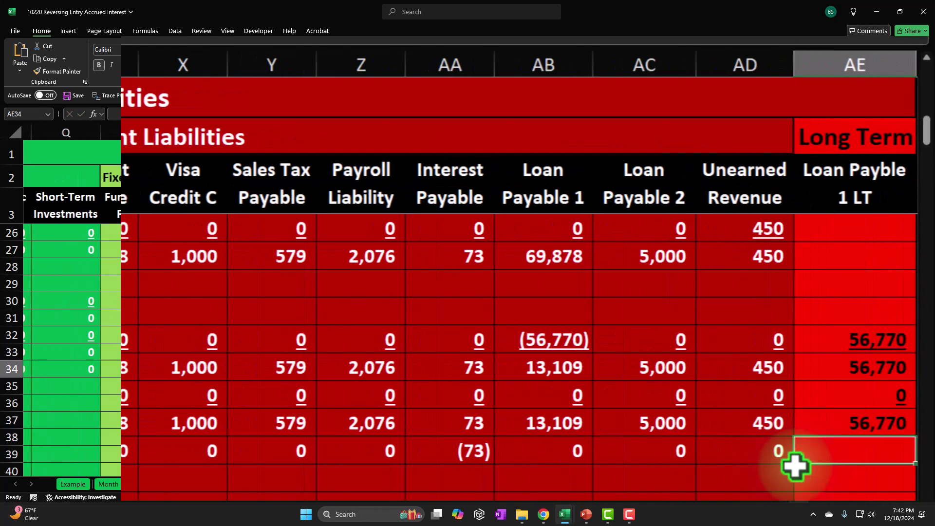
{"action": "type", "text": "\t0\t0\t0\t\t0\t0"}
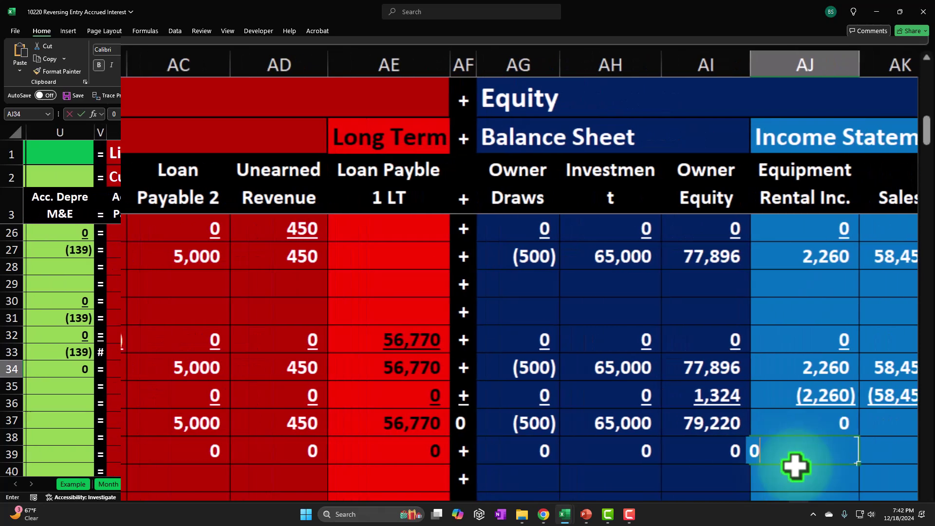
{"action": "type", "text": "\t0\t0\t0\t0\t0\t0"}
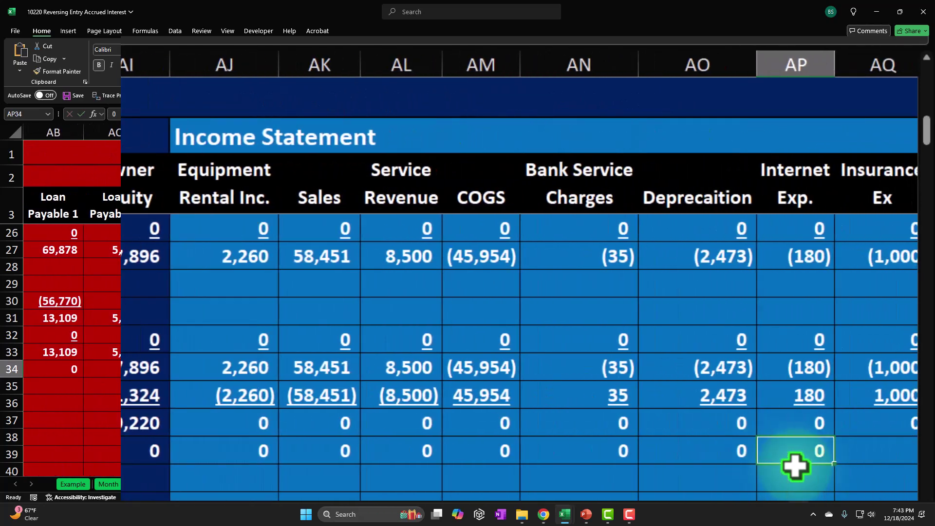
{"action": "type", "text": "\t0\t0\t0\t0\t0\t0\t0\t0\t"}
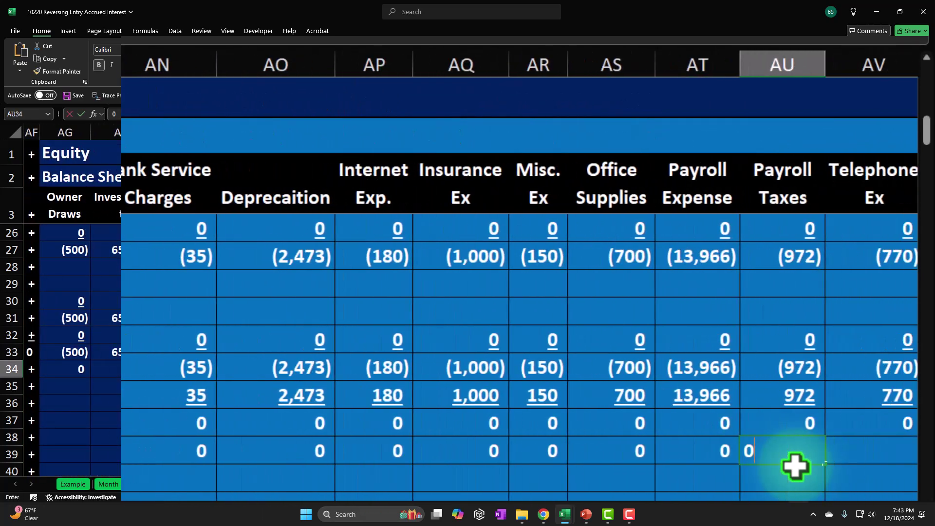
{"action": "type", "text": "0\t0"}
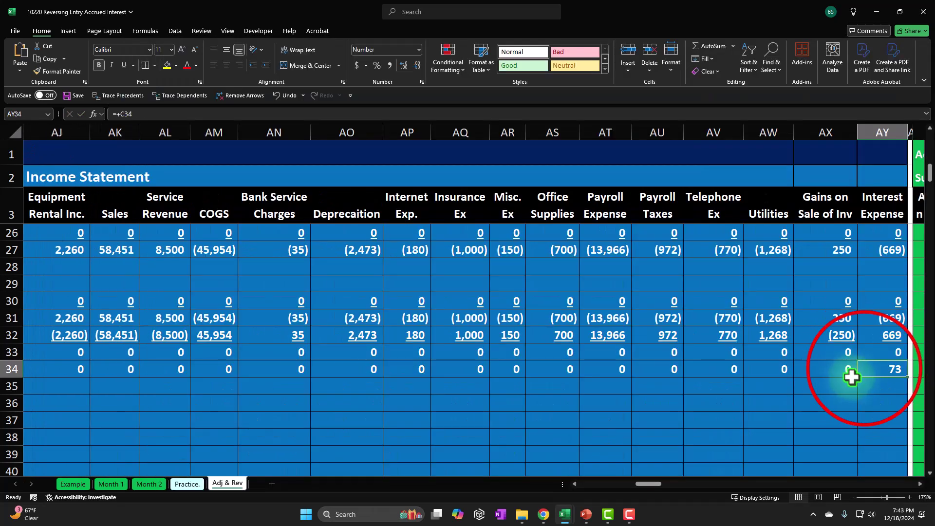
{"action": "left_click_drag", "start_coordinate": [862, 371], "coordinate": [307, 361]}
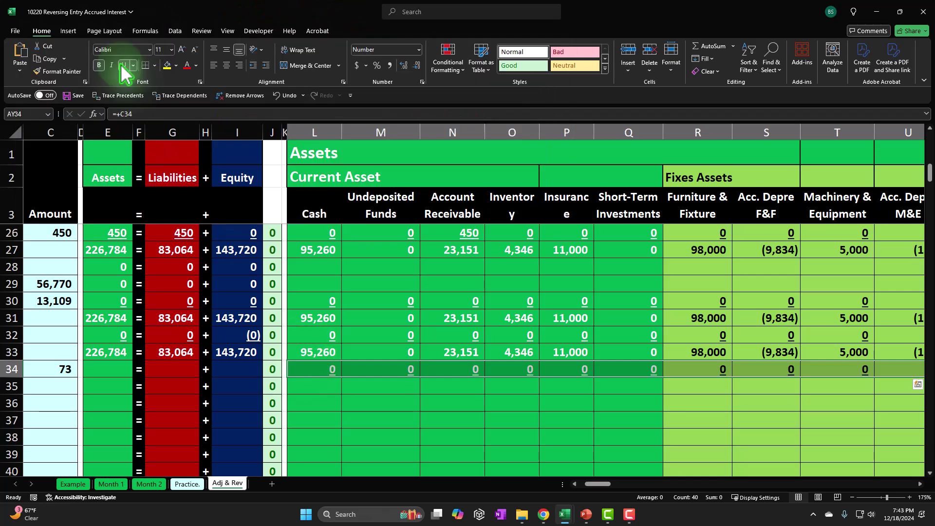
Step: Label A35 as Balance below the reversing entry
{"action": "key", "text": "Down"}
{"action": "key", "text": "Left"}
{"action": "key", "text": "Left"}
{"action": "key", "text": "Left"}
{"action": "key", "text": "Left"}
{"action": "key", "text": "Left"}
{"action": "key", "text": "Left"}
{"action": "key", "text": "Left"}
{"action": "key", "text": "Left"}
{"action": "key", "text": "Left"}
{"action": "key", "text": "Left"}
{"action": "key", "text": "Left"}
{"action": "key", "text": "Left"}
{"action": "key", "text": "Left"}
{"action": "key", "text": "Left"}
{"action": "key", "text": "Left"}
{"action": "key", "text": "Left"}
{"action": "key", "text": "Left"}
{"action": "key", "text": "Left"}
{"action": "key", "text": "Left"}
{"action": "key", "text": "Left"}
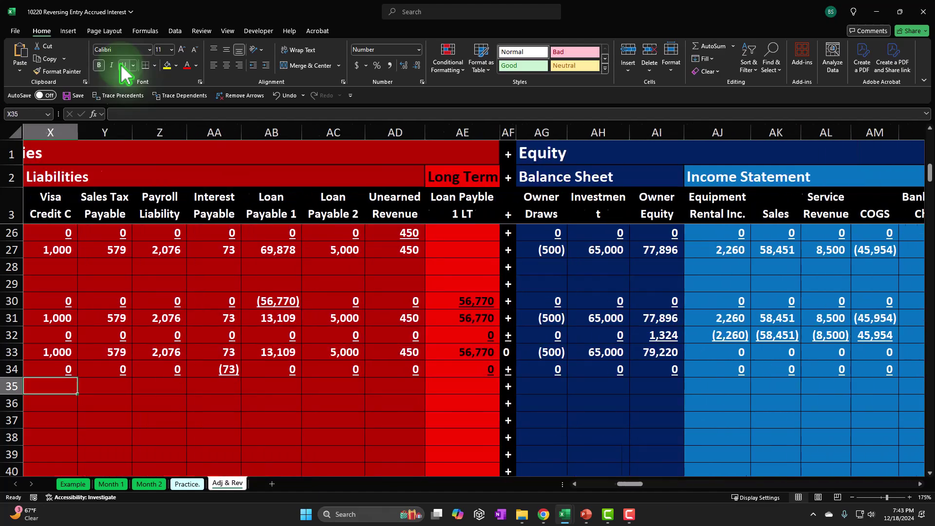
{"action": "key", "text": "Left"}
{"action": "key", "text": "Left"}
{"action": "key", "text": "Left"}
{"action": "key", "text": "Left"}
{"action": "key", "text": "Left"}
{"action": "key", "text": "Left"}
{"action": "key", "text": "Left"}
{"action": "key", "text": "Left"}
{"action": "key", "text": "Left"}
{"action": "key", "text": "Left"}
{"action": "key", "text": "Left"}
{"action": "key", "text": "Left"}
{"action": "key", "text": "Left"}
{"action": "key", "text": "Left"}
{"action": "key", "text": "Left"}
{"action": "key", "text": "Left"}
{"action": "key", "text": "Left"}
{"action": "key", "text": "Left"}
{"action": "key", "text": "Left"}
{"action": "key", "text": "Left"}
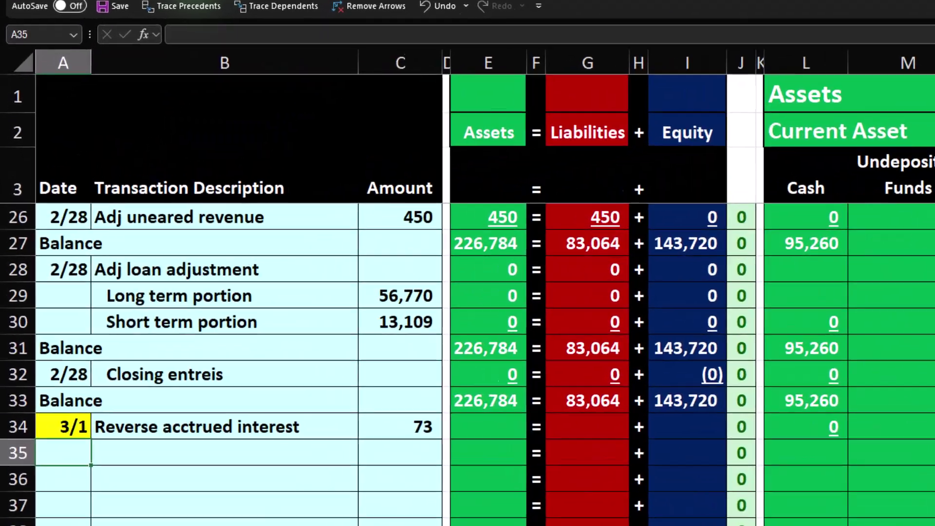
{"action": "type", "text": "="}
{"action": "key", "text": "Return"}
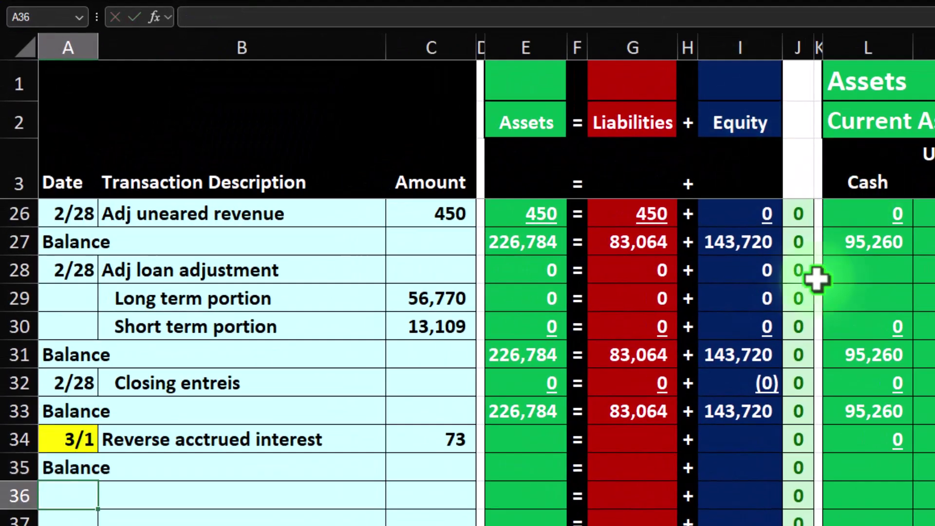
Step: Copy the Assets, Liabilities and Equity total formulas from E33:I33 down to rows 34 and 35 and check the reversing entry's totals
{"action": "left_click_drag", "start_coordinate": [534, 417], "coordinate": [793, 472]}
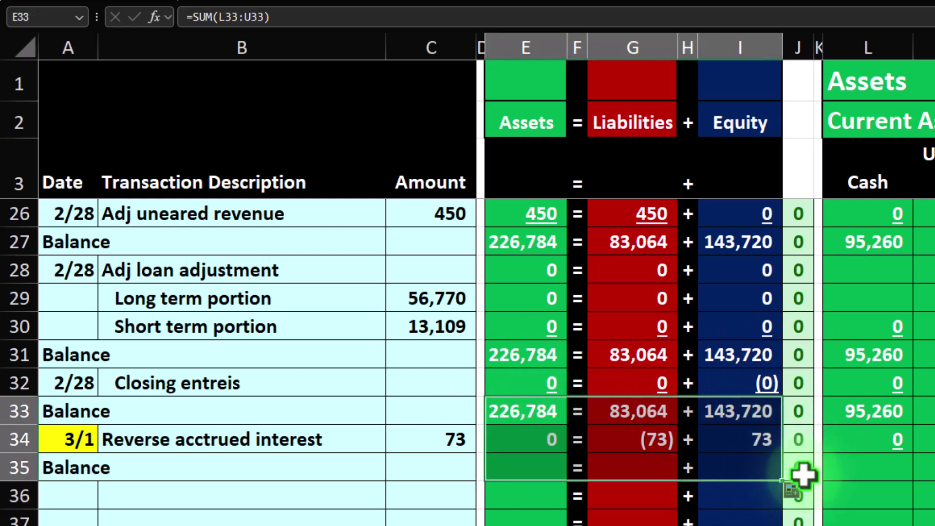
{"action": "left_click", "coordinate": [664, 438]}
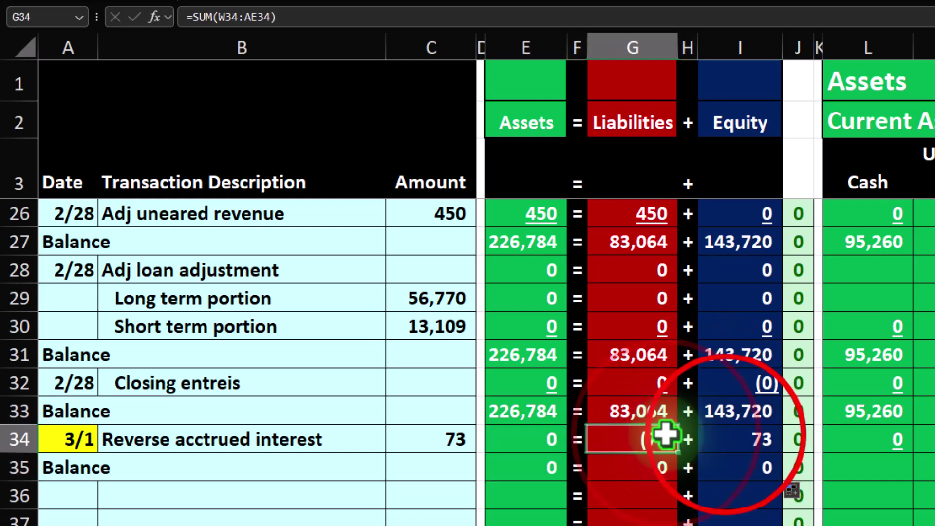
{"action": "left_click", "coordinate": [726, 438]}
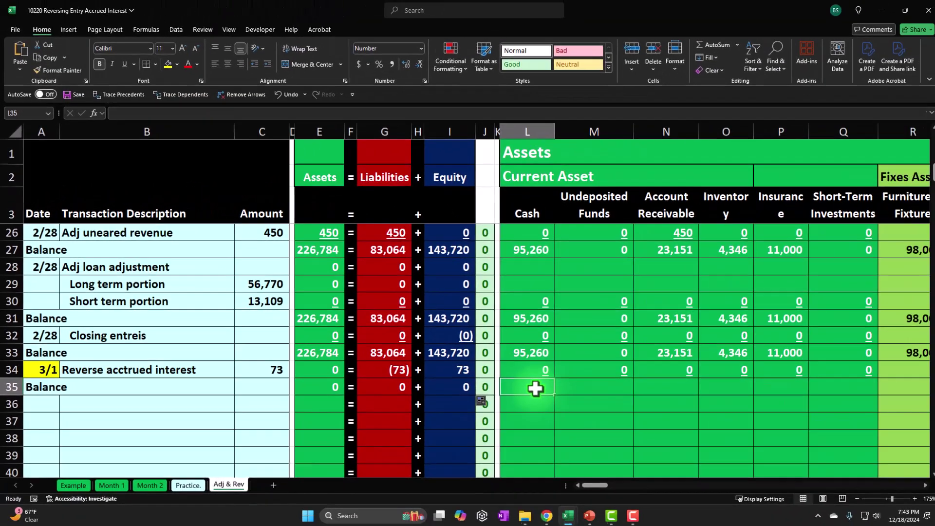
Step: Total the Cash balance in L35 with the formula =SUM(L33:L34)
{"action": "left_click", "coordinate": [881, 470]}
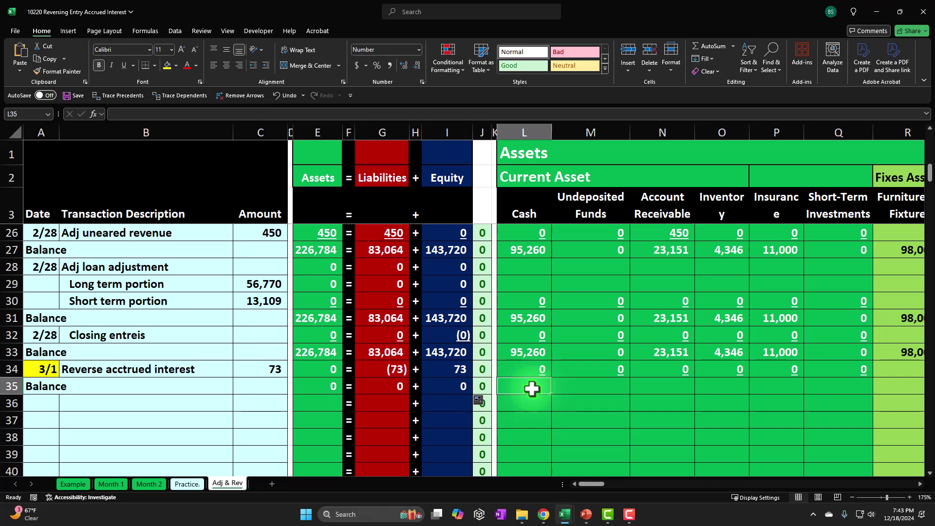
{"action": "type", "text": "=s"}
{"action": "type", "text": "um("}
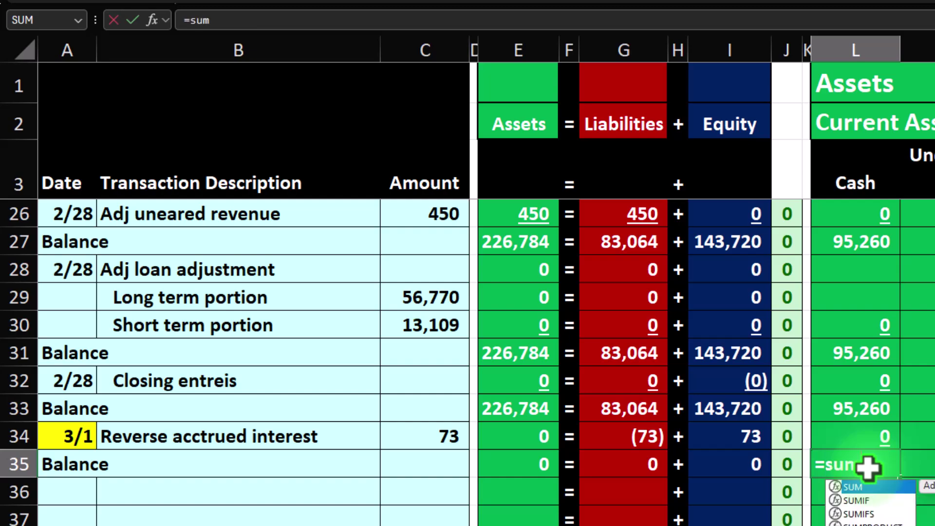
{"action": "key", "text": "Up"}
{"action": "key", "text": "shift+Up"}
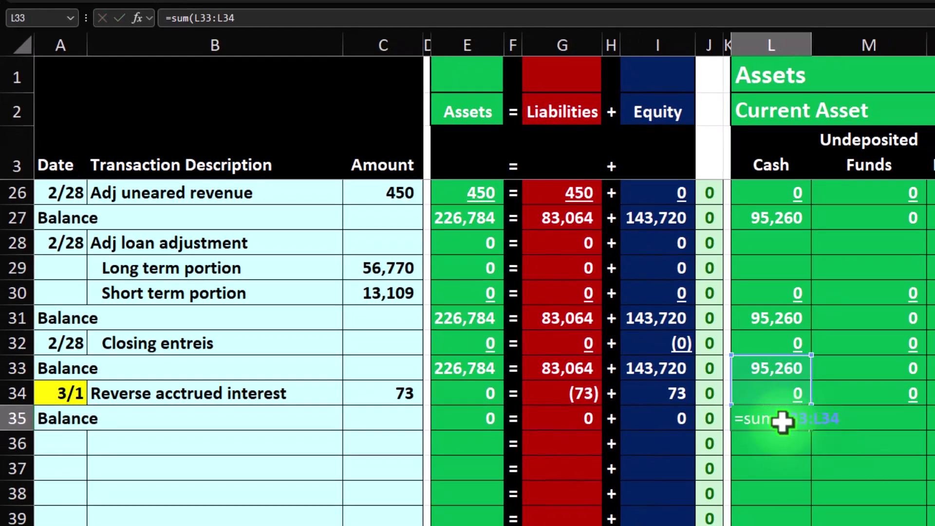
{"action": "key", "text": "Return"}
Step: Copy the L35 balance formula and paste it as formulas only across M35:AY35
{"action": "left_click", "coordinate": [780, 419]}
{"action": "key", "text": "ctrl+c"}
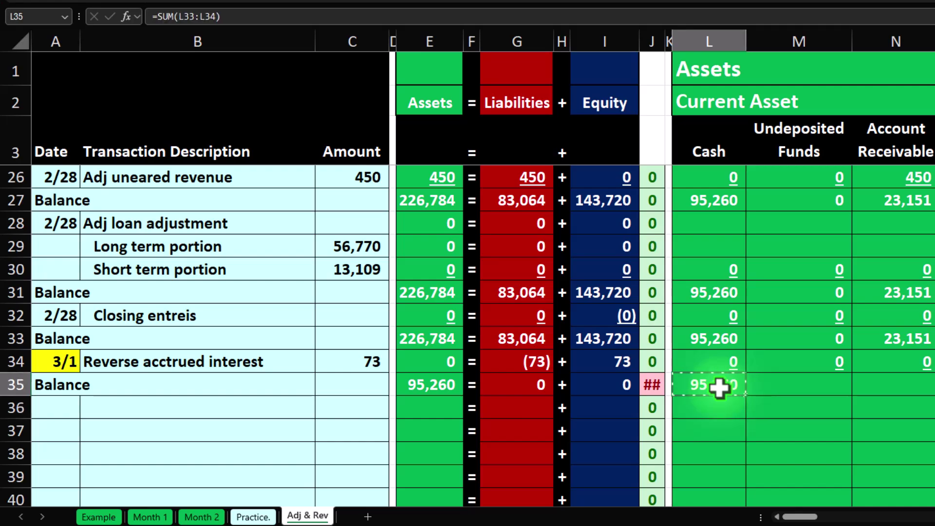
{"action": "key", "text": "shift+Right"}
{"action": "key", "text": "shift+Right"}
{"action": "key", "text": "shift+Right"}
{"action": "key", "text": "shift+Right"}
{"action": "key", "text": "shift+Right"}
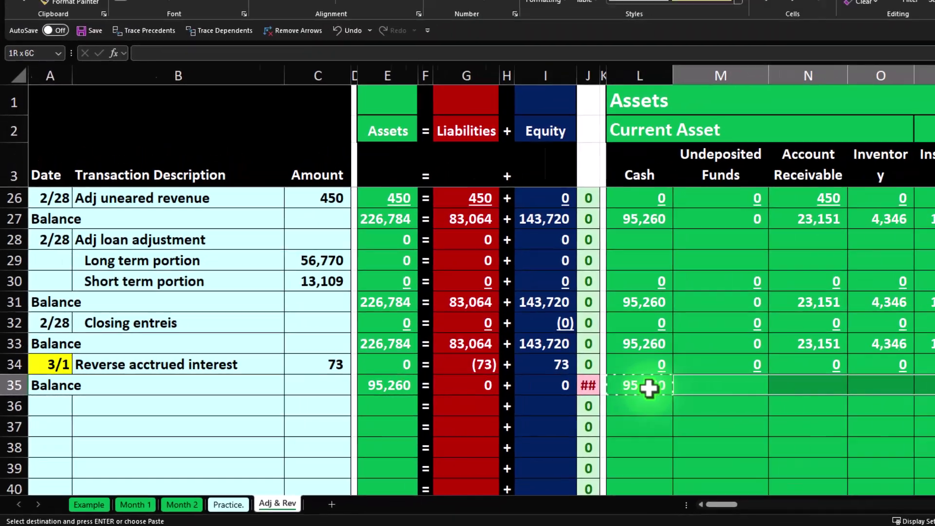
{"action": "key", "text": "shift+Right"}
{"action": "key", "text": "shift+Right"}
{"action": "key", "text": "shift+Right"}
{"action": "key", "text": "shift+Right"}
{"action": "key", "text": "shift+Right"}
{"action": "key", "text": "shift+Right"}
{"action": "key", "text": "shift+Right"}
{"action": "key", "text": "shift+Right"}
{"action": "key", "text": "shift+Right"}
{"action": "key", "text": "shift+Right"}
{"action": "key", "text": "shift+Right"}
{"action": "key", "text": "shift+Right"}
{"action": "key", "text": "shift+Right"}
{"action": "key", "text": "shift+Right"}
{"action": "key", "text": "shift+Right"}
{"action": "key", "text": "shift+Right"}
{"action": "key", "text": "shift+Right"}
{"action": "key", "text": "shift+Right"}
{"action": "key", "text": "shift+Right"}
{"action": "key", "text": "shift+Right"}
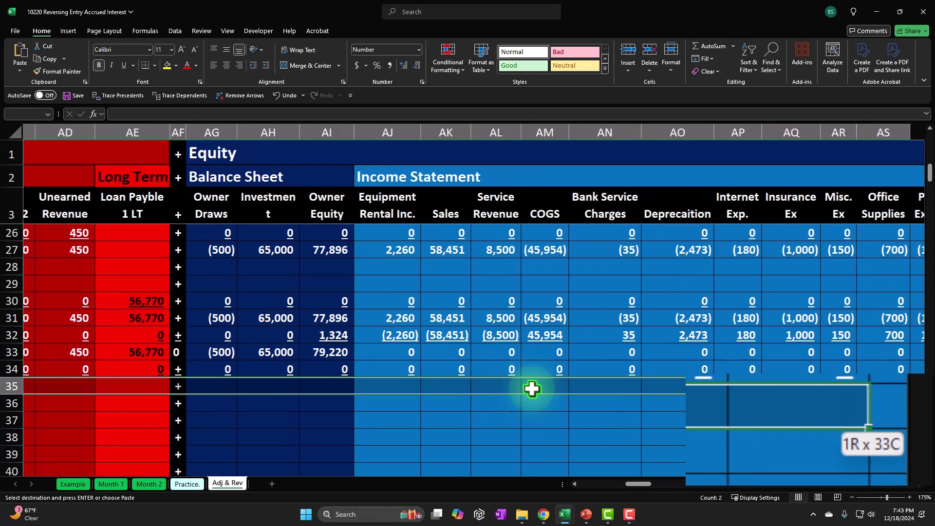
{"action": "key", "text": "shift+Right"}
{"action": "key", "text": "shift+Right"}
{"action": "key", "text": "shift+Right"}
{"action": "key", "text": "shift+Right"}
{"action": "key", "text": "shift+Right"}
{"action": "key", "text": "shift+Right"}
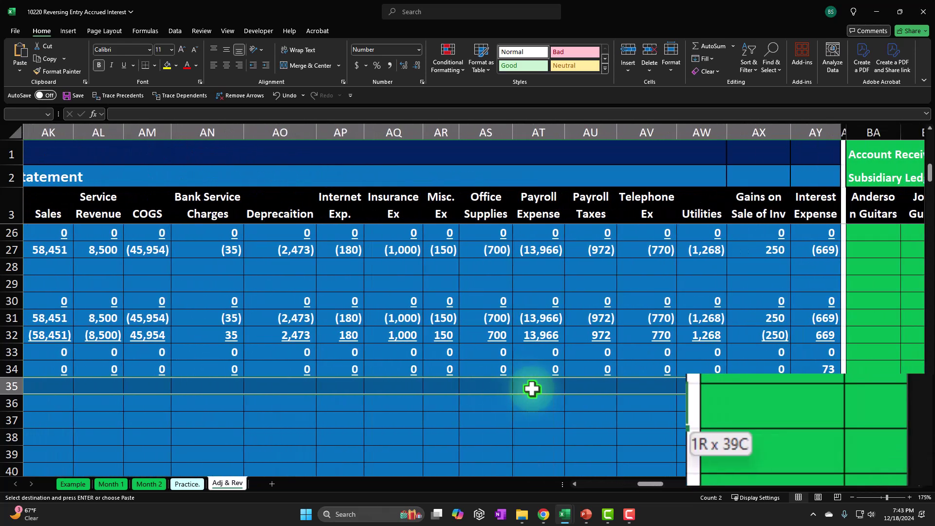
{"action": "right_click", "coordinate": [532, 388]}
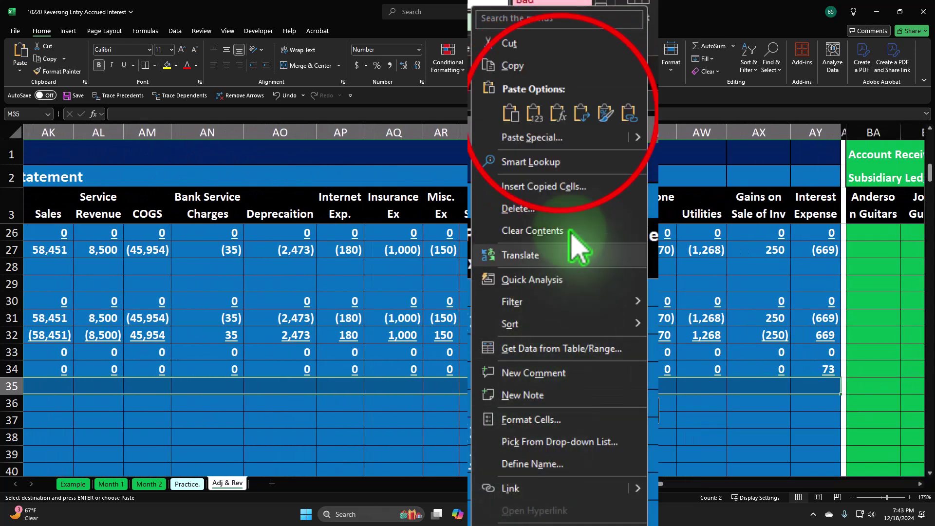
{"action": "left_click", "coordinate": [558, 113]}
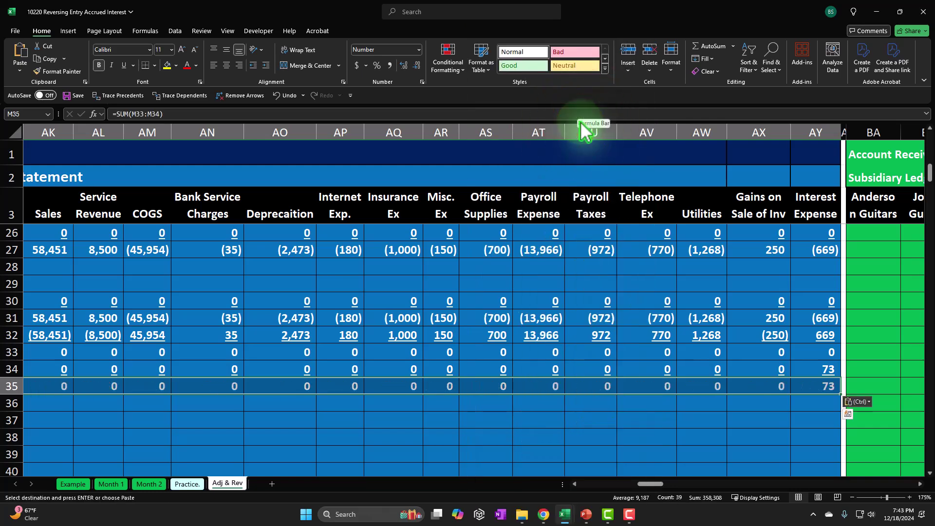
Step: Go back to the summary columns and examine the row 35 balances of Assets, Liabilities and Equity
{"action": "key", "text": "Left"}
{"action": "key", "text": "Left"}
{"action": "key", "text": "Left"}
{"action": "key", "text": "Left"}
{"action": "key", "text": "Left"}
{"action": "key", "text": "Left"}
{"action": "key", "text": "Left"}
{"action": "key", "text": "Left"}
{"action": "key", "text": "Left"}
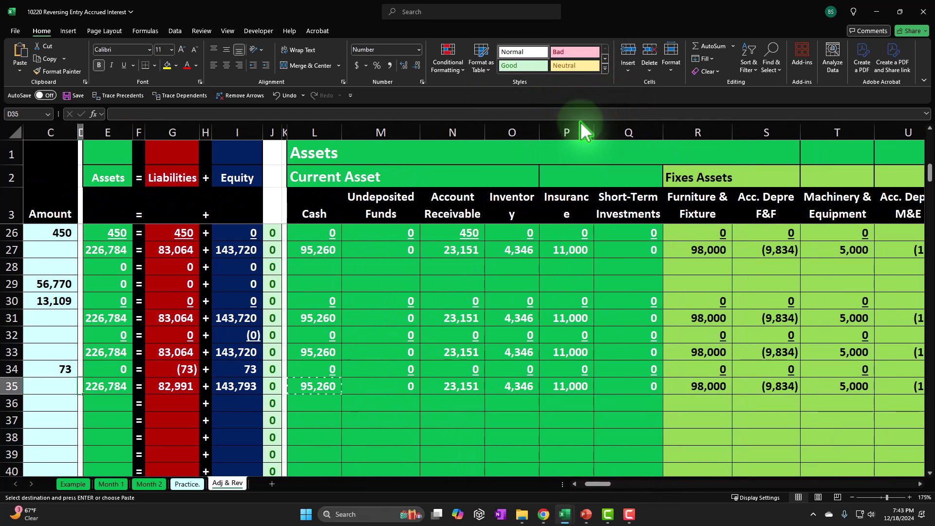
Step: Copy the equals sign in V31 down to V35 and the plus sign down column AF to row 35
{"action": "key", "text": "Right"}
{"action": "key", "text": "Right"}
{"action": "key", "text": "Right"}
{"action": "key", "text": "Right"}
{"action": "key", "text": "Right"}
{"action": "key", "text": "Right"}
{"action": "key", "text": "Right"}
{"action": "key", "text": "Right"}
{"action": "key", "text": "Right"}
{"action": "key", "text": "Right"}
{"action": "key", "text": "Right"}
{"action": "key", "text": "Right"}
{"action": "key", "text": "Right"}
{"action": "key", "text": "Right"}
{"action": "key", "text": "Right"}
{"action": "key", "text": "Right"}
{"action": "key", "text": "Right"}
{"action": "key", "text": "Right"}
{"action": "key", "text": "Right"}
{"action": "key", "text": "Right"}
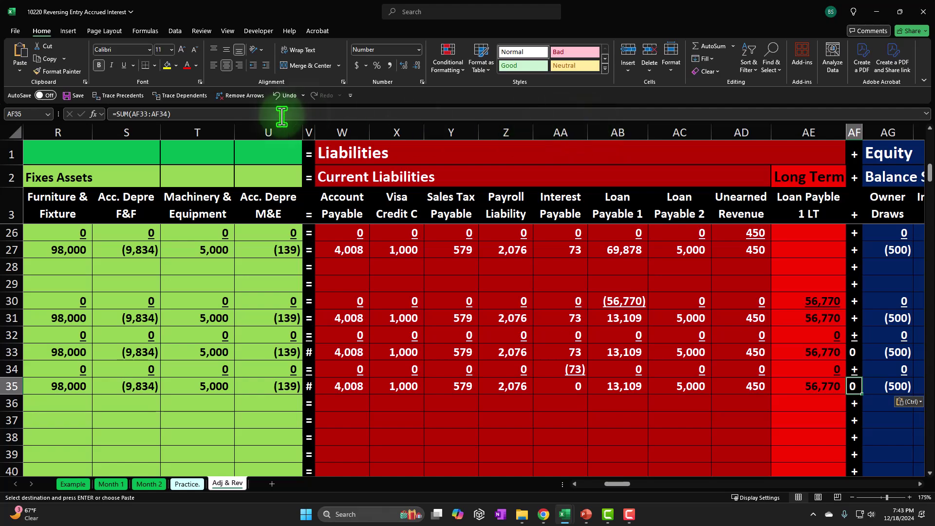
{"action": "left_click", "coordinate": [309, 319]}
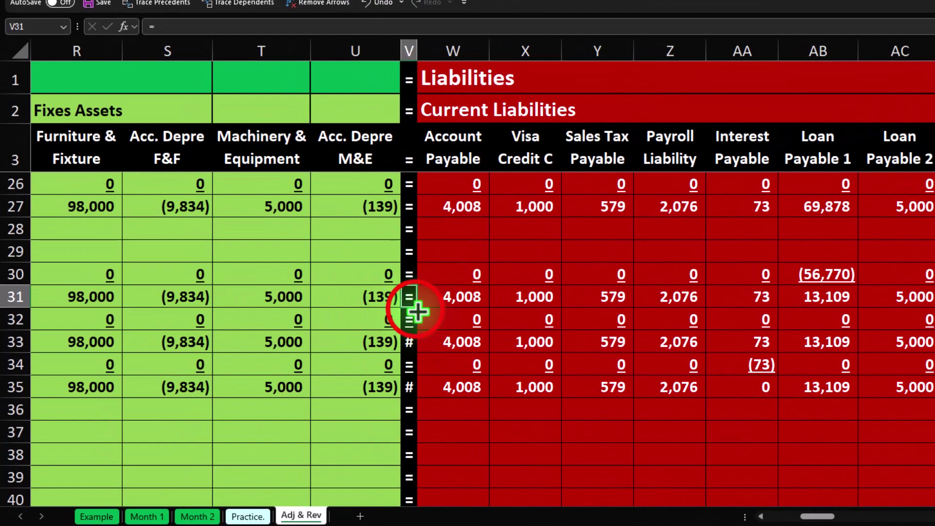
{"action": "left_click_drag", "start_coordinate": [418, 354], "coordinate": [416, 399]}
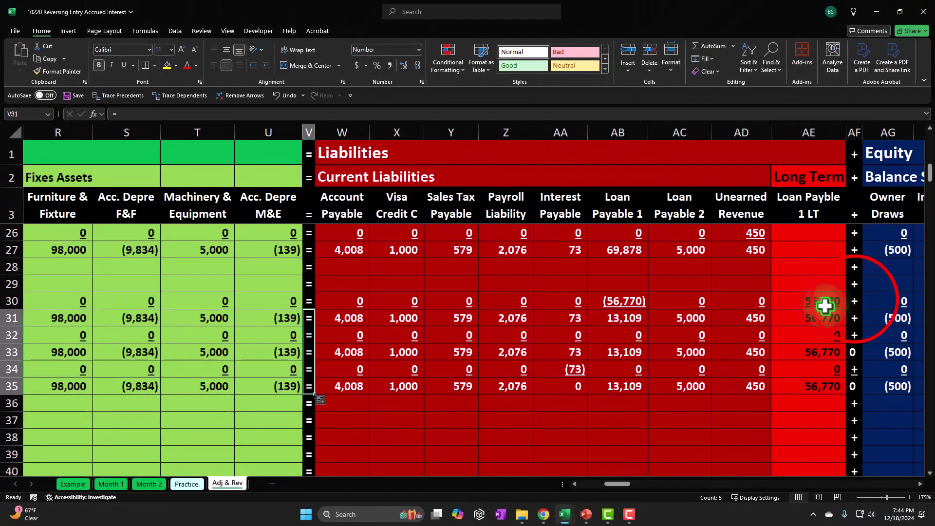
{"action": "left_click_drag", "start_coordinate": [856, 303], "coordinate": [856, 387]}
Step: Examine the row 35 balances from Interest Expense back through the income statement and equity columns to Owner Draws
{"action": "left_click_drag", "start_coordinate": [616, 485], "coordinate": [658, 487]}
{"action": "left_click", "coordinate": [602, 390]}
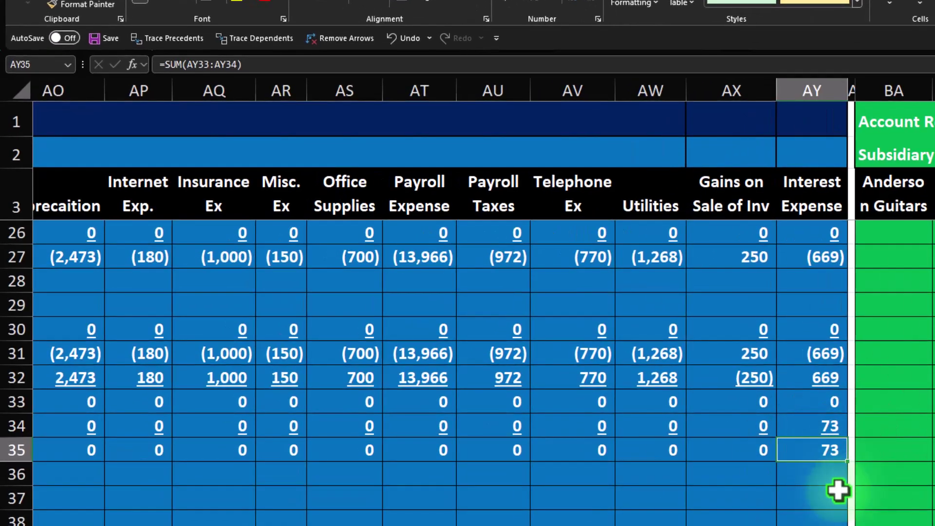
{"action": "key", "text": "Left"}
{"action": "key", "text": "Left"}
{"action": "key", "text": "Left"}
{"action": "key", "text": "Left"}
{"action": "key", "text": "Left"}
{"action": "key", "text": "Left"}
{"action": "key", "text": "Left"}
{"action": "key", "text": "Left"}
{"action": "key", "text": "Left"}
{"action": "key", "text": "Left"}
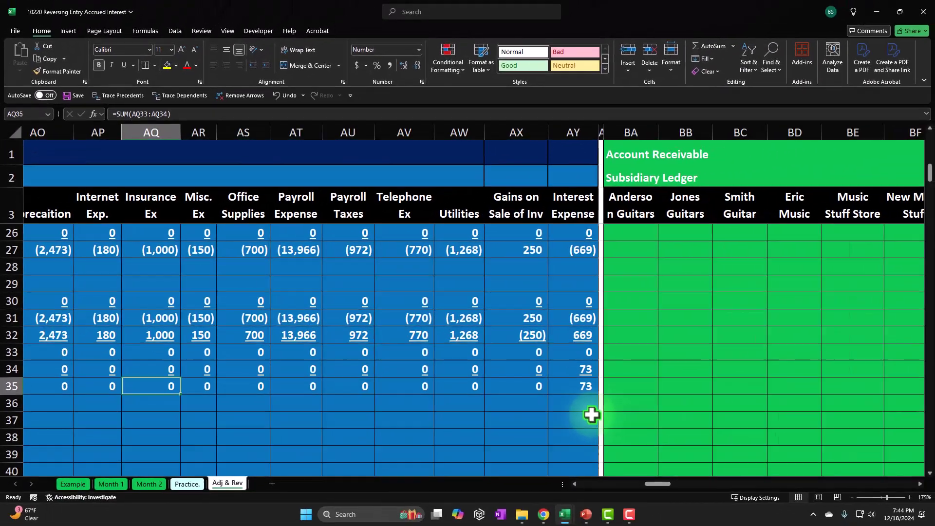
{"action": "key", "text": "Left"}
{"action": "key", "text": "Left"}
{"action": "key", "text": "Left"}
{"action": "key", "text": "Left"}
{"action": "key", "text": "Left"}
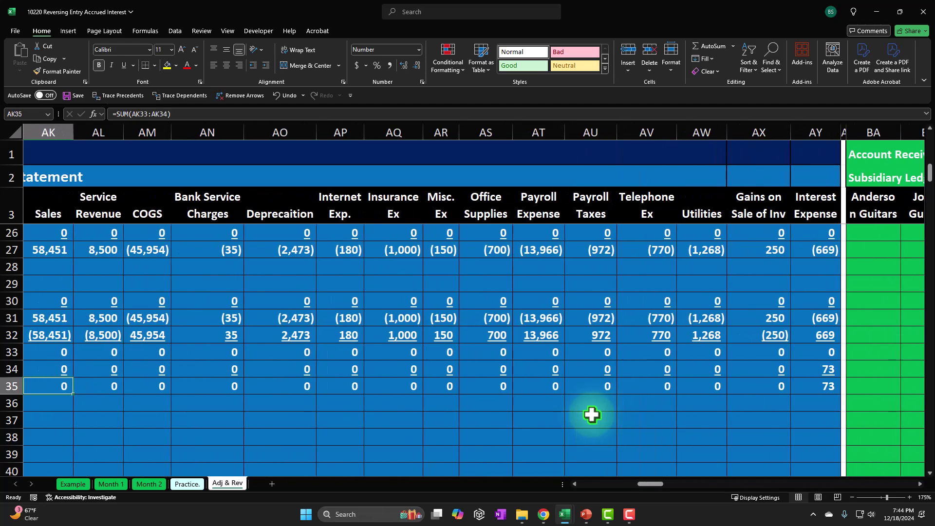
{"action": "key", "text": "Left"}
{"action": "key", "text": "Left"}
{"action": "key", "text": "Left"}
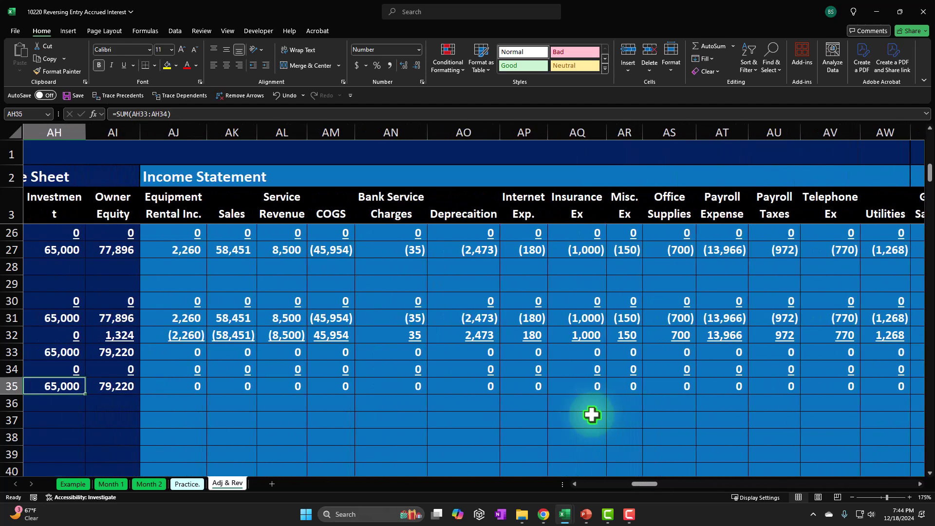
{"action": "key", "text": "Left"}
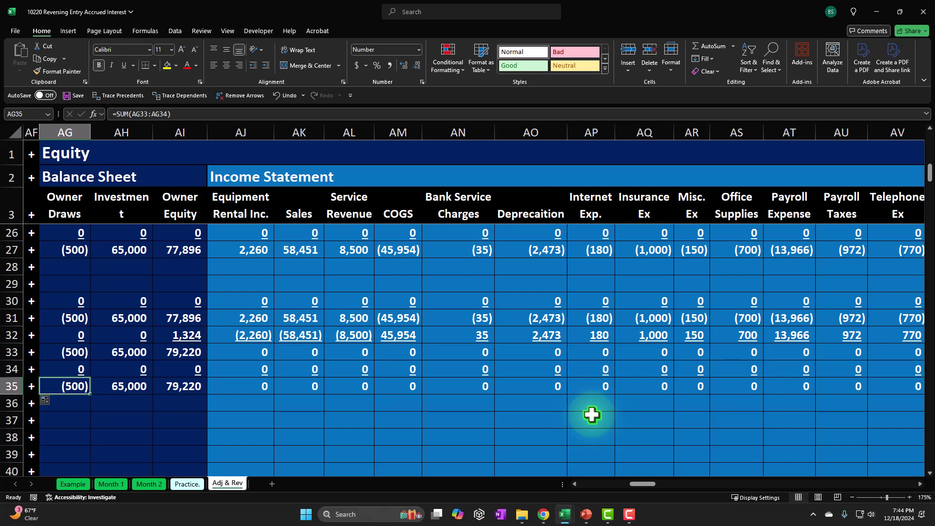
Step: Examine the row 35 balances of the liability and asset accounts, from Loan Payable 1 LT back to Cash
{"action": "key", "text": "Left"}
{"action": "key", "text": "Left"}
{"action": "key", "text": "Left"}
{"action": "key", "text": "Left"}
{"action": "key", "text": "Left"}
{"action": "key", "text": "Left"}
{"action": "key", "text": "Left"}
{"action": "key", "text": "Left"}
{"action": "key", "text": "Left"}
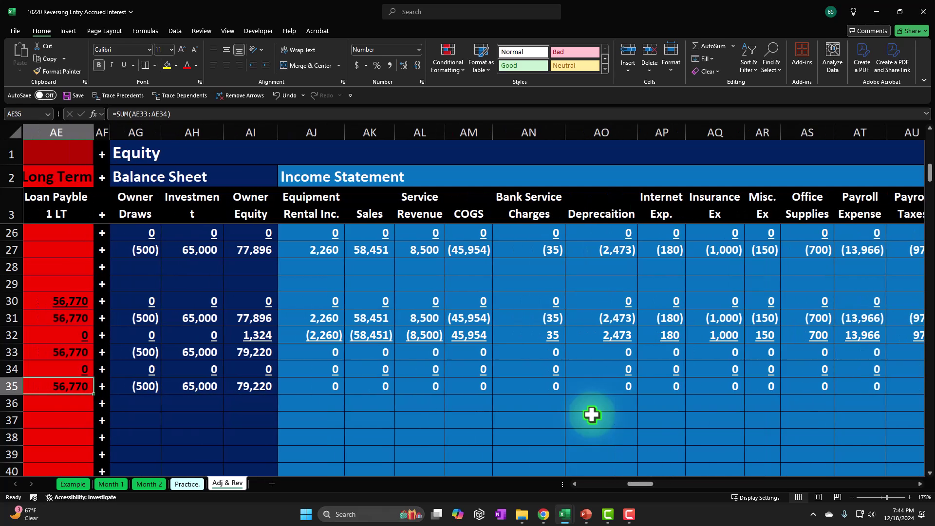
{"action": "key", "text": "Left"}
{"action": "key", "text": "Left"}
{"action": "key", "text": "Left"}
{"action": "key", "text": "Left"}
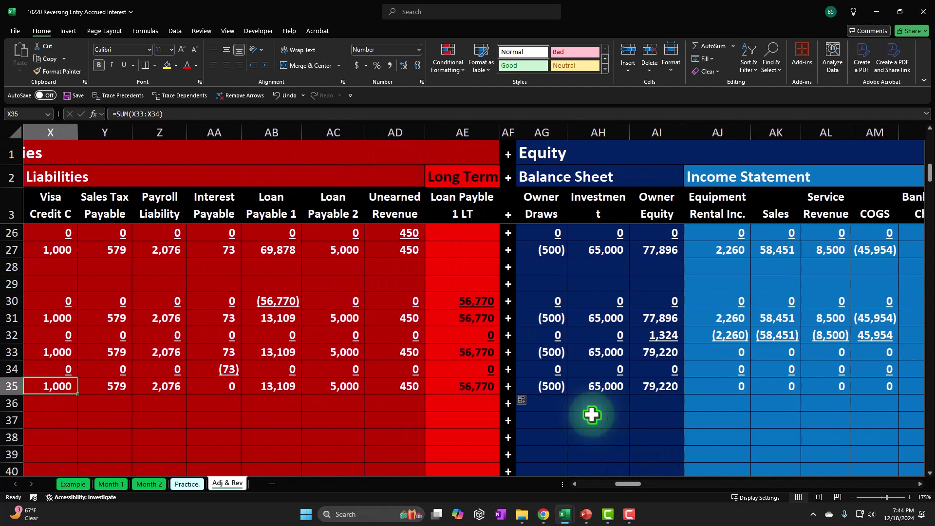
{"action": "key", "text": "Left"}
{"action": "key", "text": "Left"}
{"action": "key", "text": "Left"}
{"action": "key", "text": "Left"}
{"action": "key", "text": "Left"}
{"action": "key", "text": "Left"}
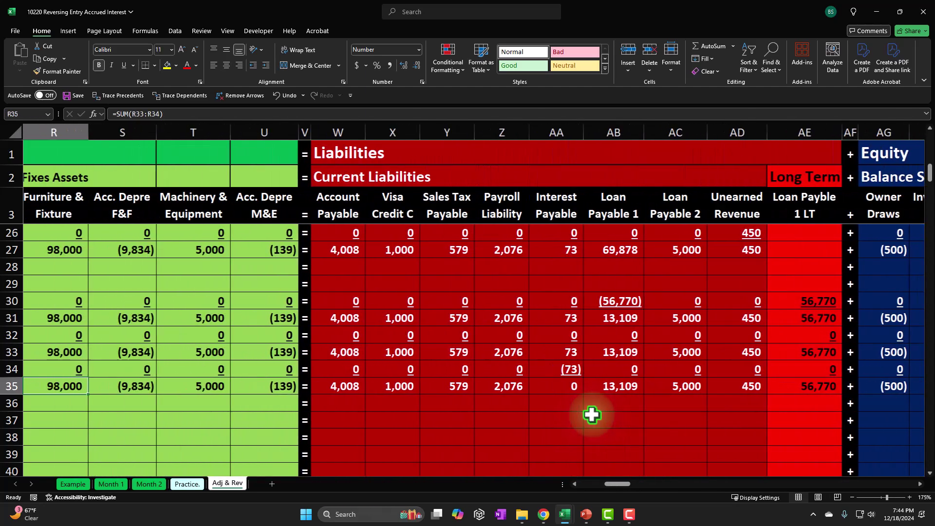
{"action": "key", "text": "Left"}
{"action": "key", "text": "Left"}
{"action": "key", "text": "Left"}
{"action": "key", "text": "Left"}
{"action": "key", "text": "Left"}
{"action": "key", "text": "Left"}
{"action": "key", "text": "Left"}
{"action": "key", "text": "Left"}
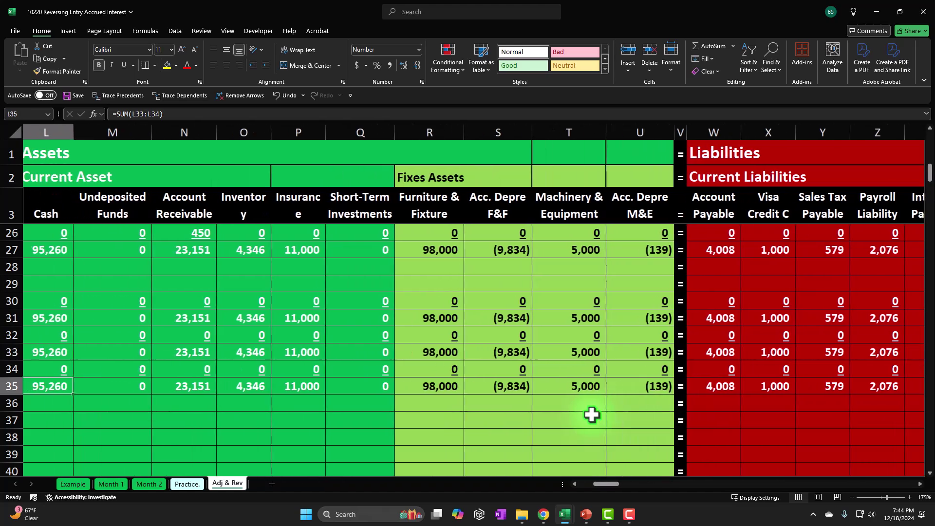
Step: Underline the reversing entry's Assets, Liabilities and Equity totals in E34:I34
{"action": "key", "text": "Left"}
{"action": "key", "text": "Left"}
{"action": "key", "text": "Left"}
{"action": "key", "text": "Left"}
{"action": "key", "text": "Left"}
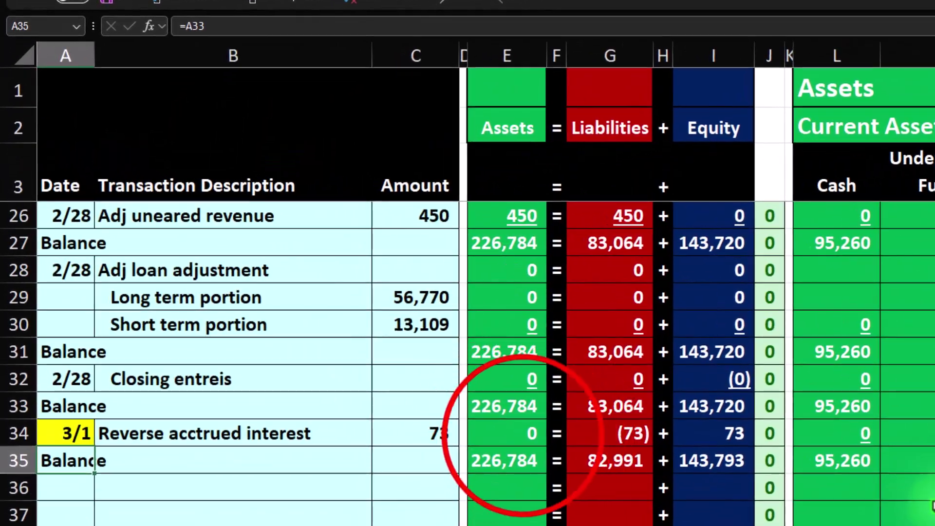
{"action": "left_click_drag", "start_coordinate": [524, 433], "coordinate": [714, 434]}
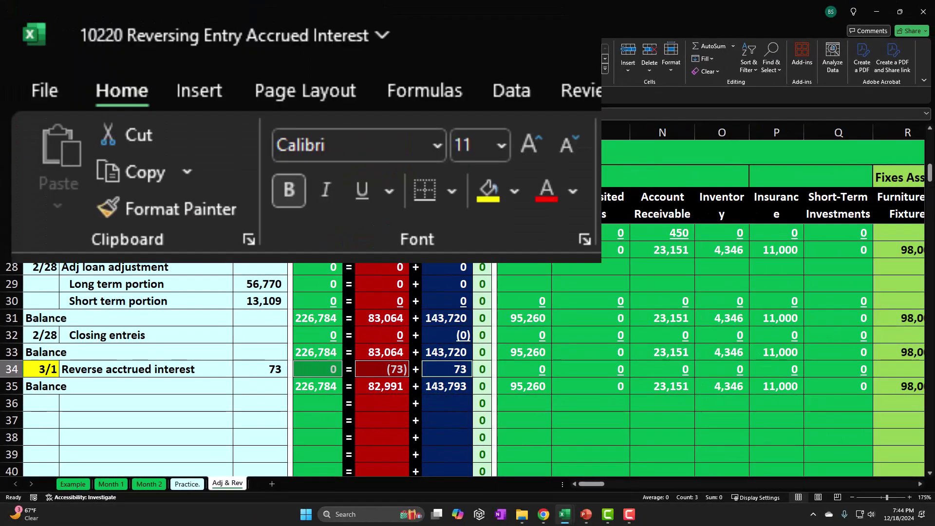
{"action": "left_click", "coordinate": [351, 178]}
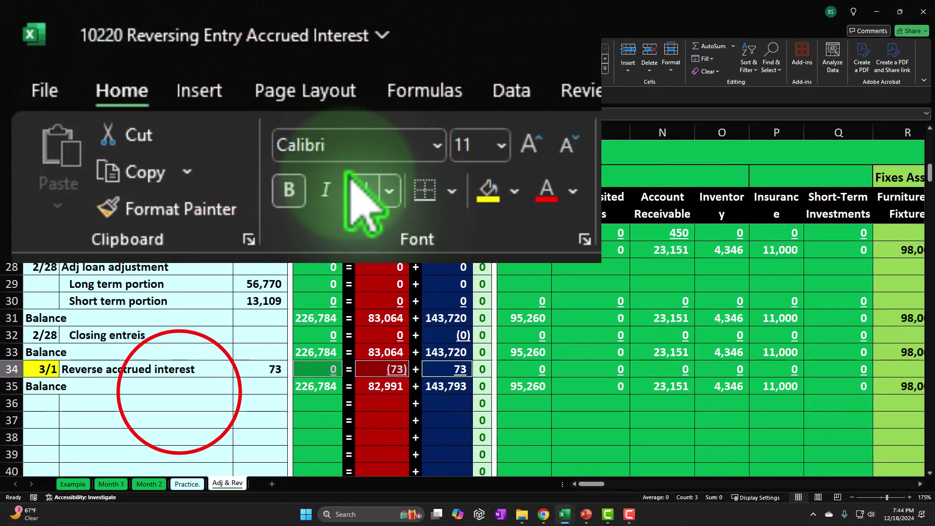